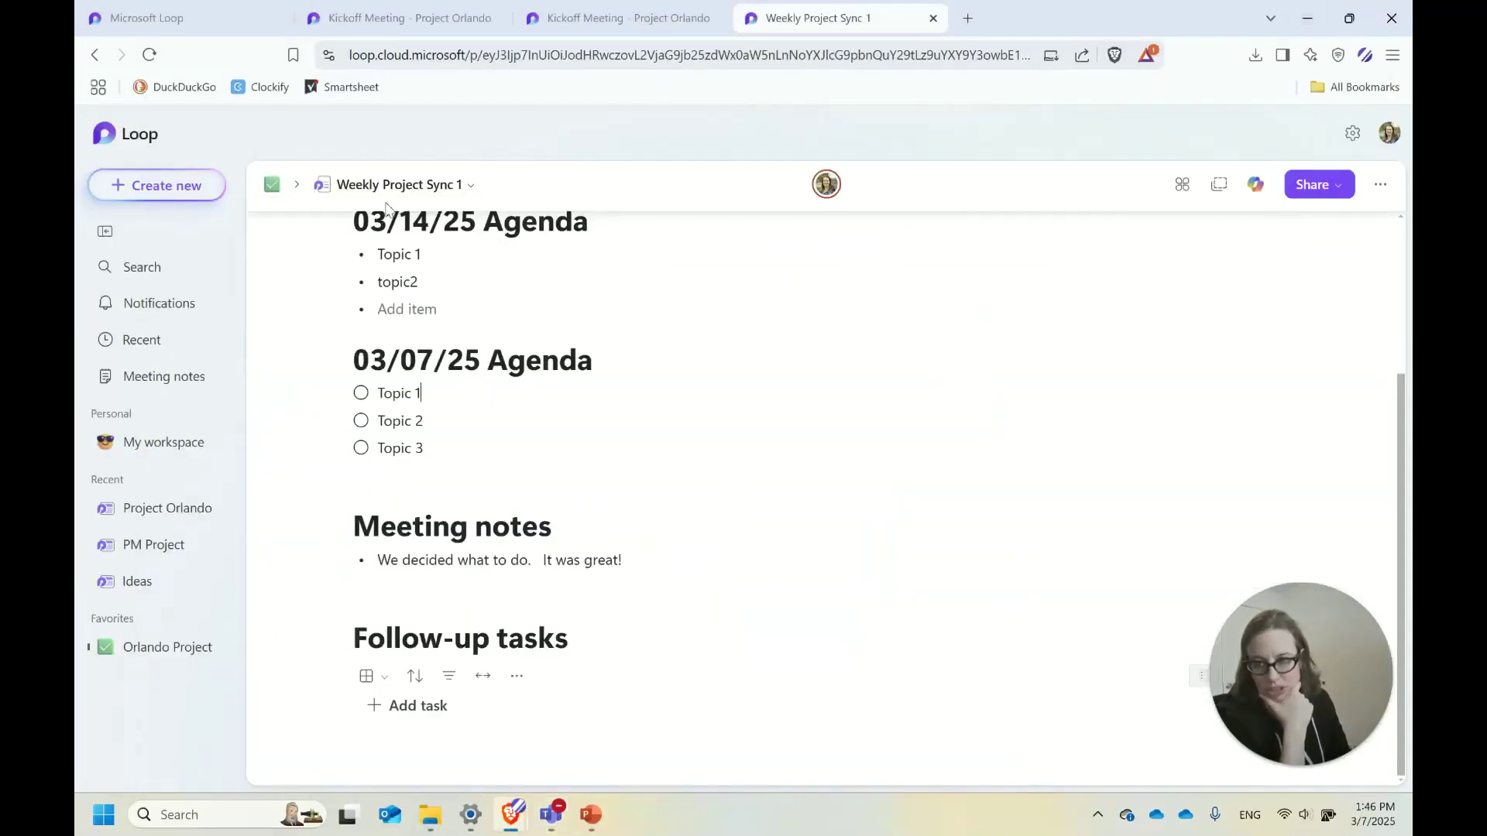
Scroll to the top of Weekly Project Sync and switch to the Kickoff Meeting - Project Orlando tab.
{"action": "scroll", "coordinate": [561, 279], "scroll_direction": "up", "scroll_amount": 3}
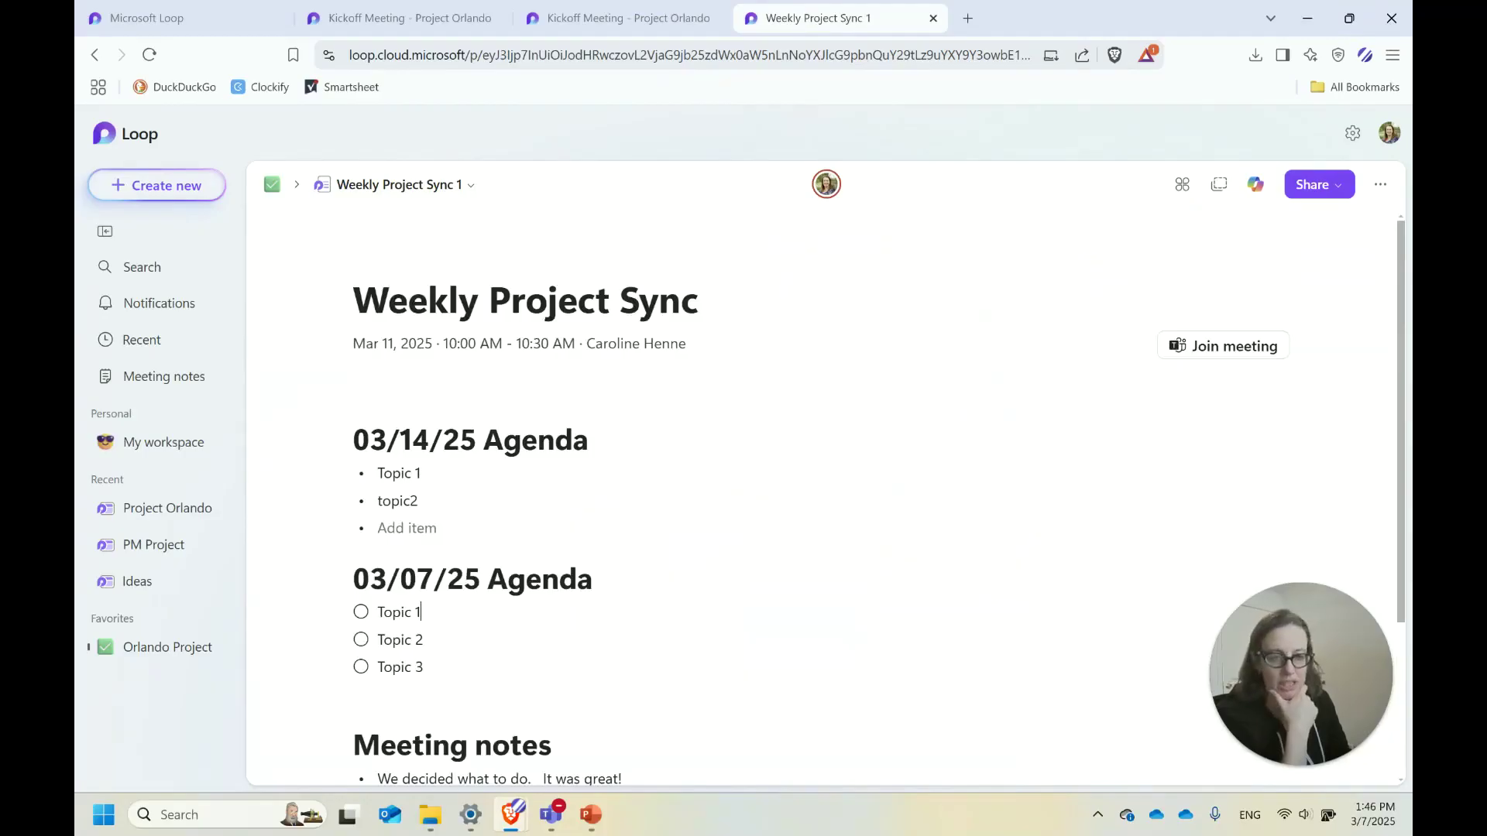
{"action": "key", "text": "ctrl+2"}
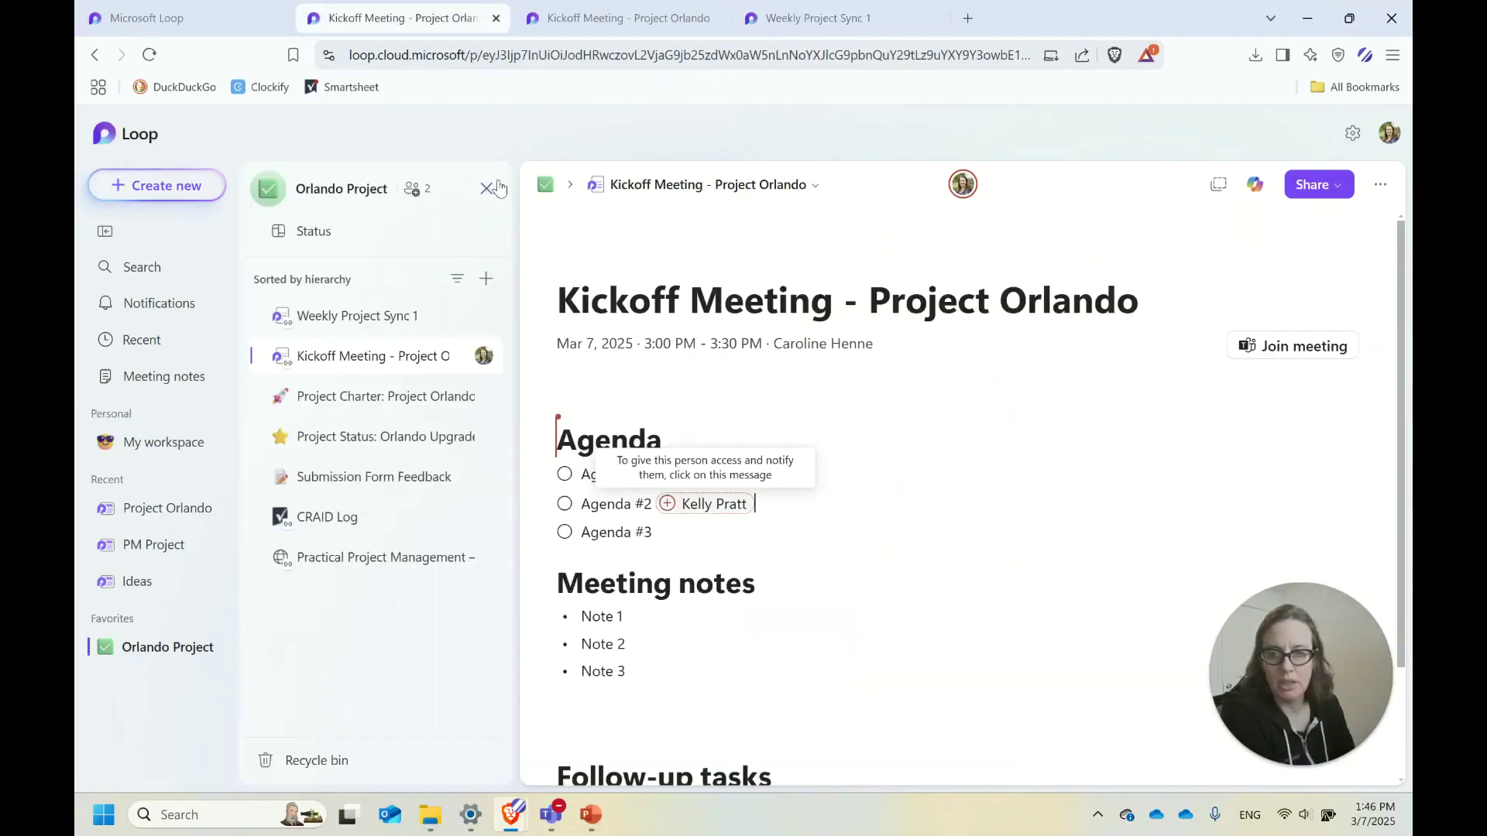
Open the Project Charter page and close the workspace's page list.
{"action": "left_click", "coordinate": [325, 404]}
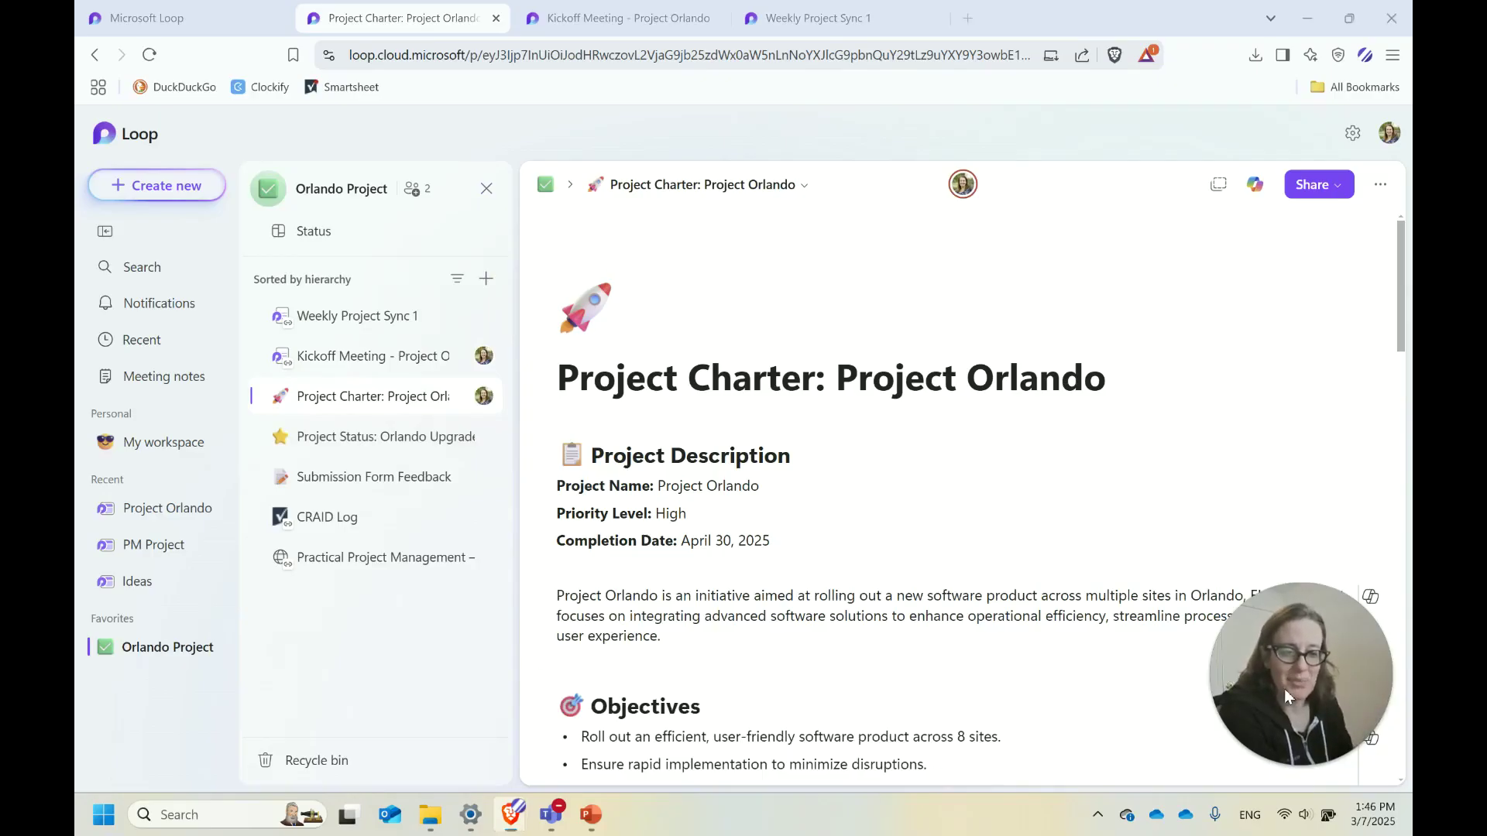
{"action": "left_click_drag", "start_coordinate": [1284, 689], "coordinate": [1293, 273]}
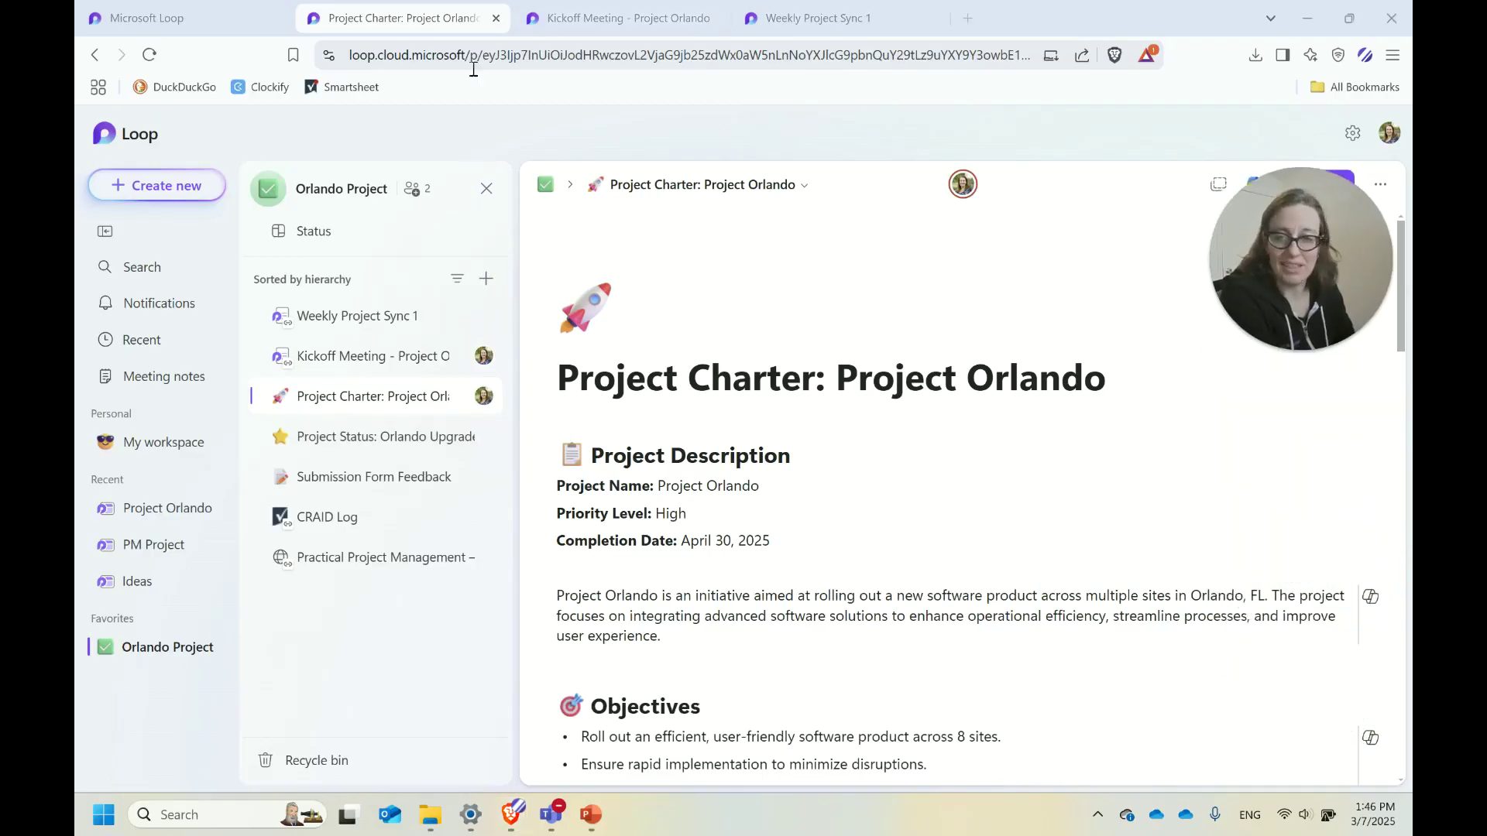
{"action": "left_click", "coordinate": [487, 189]}
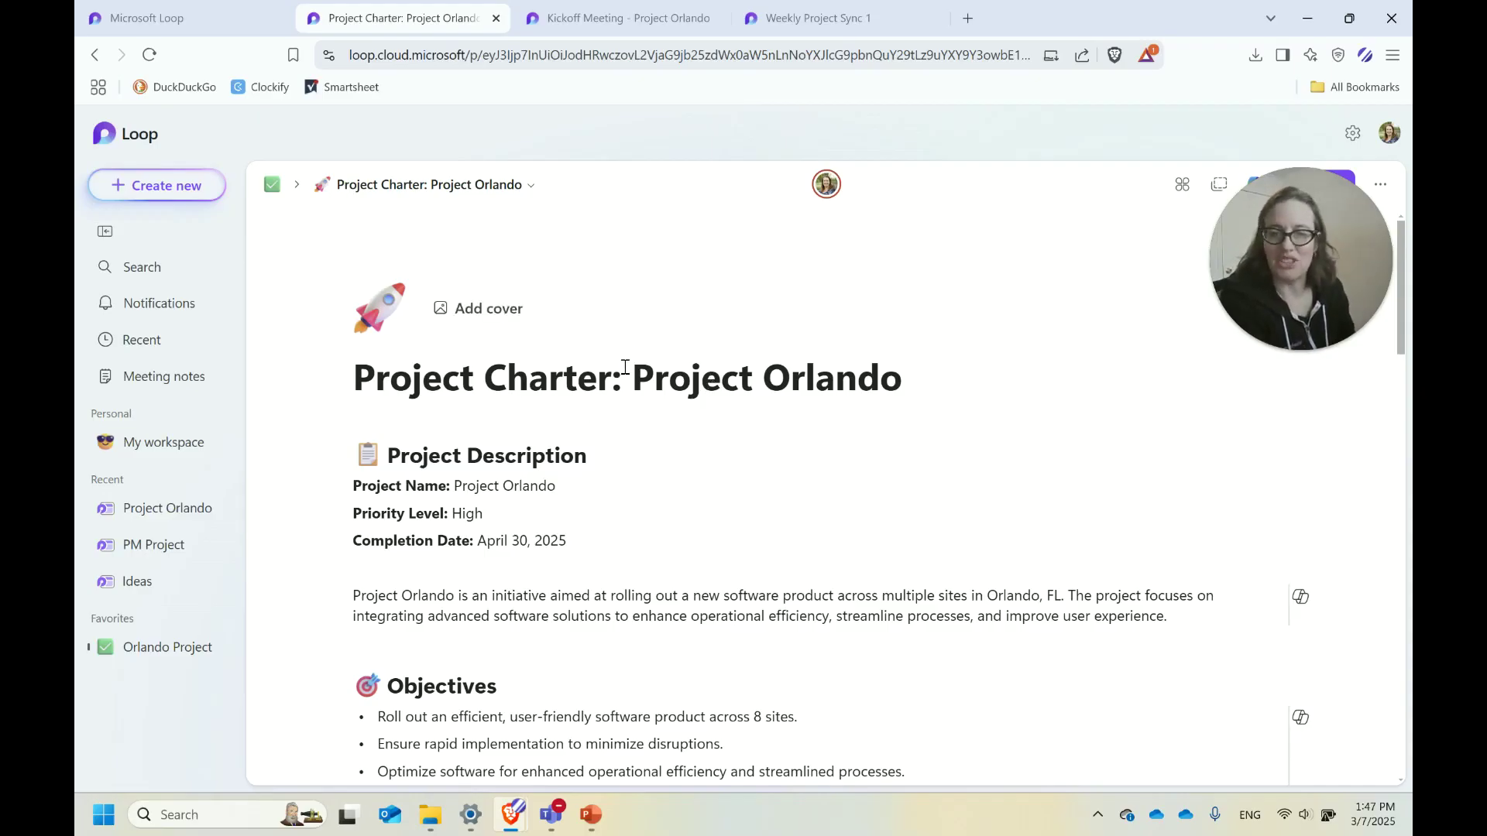
Read through the charter's sections, then return to the top of the page.
{"action": "scroll", "coordinate": [793, 546], "scroll_direction": "down", "scroll_amount": 3}
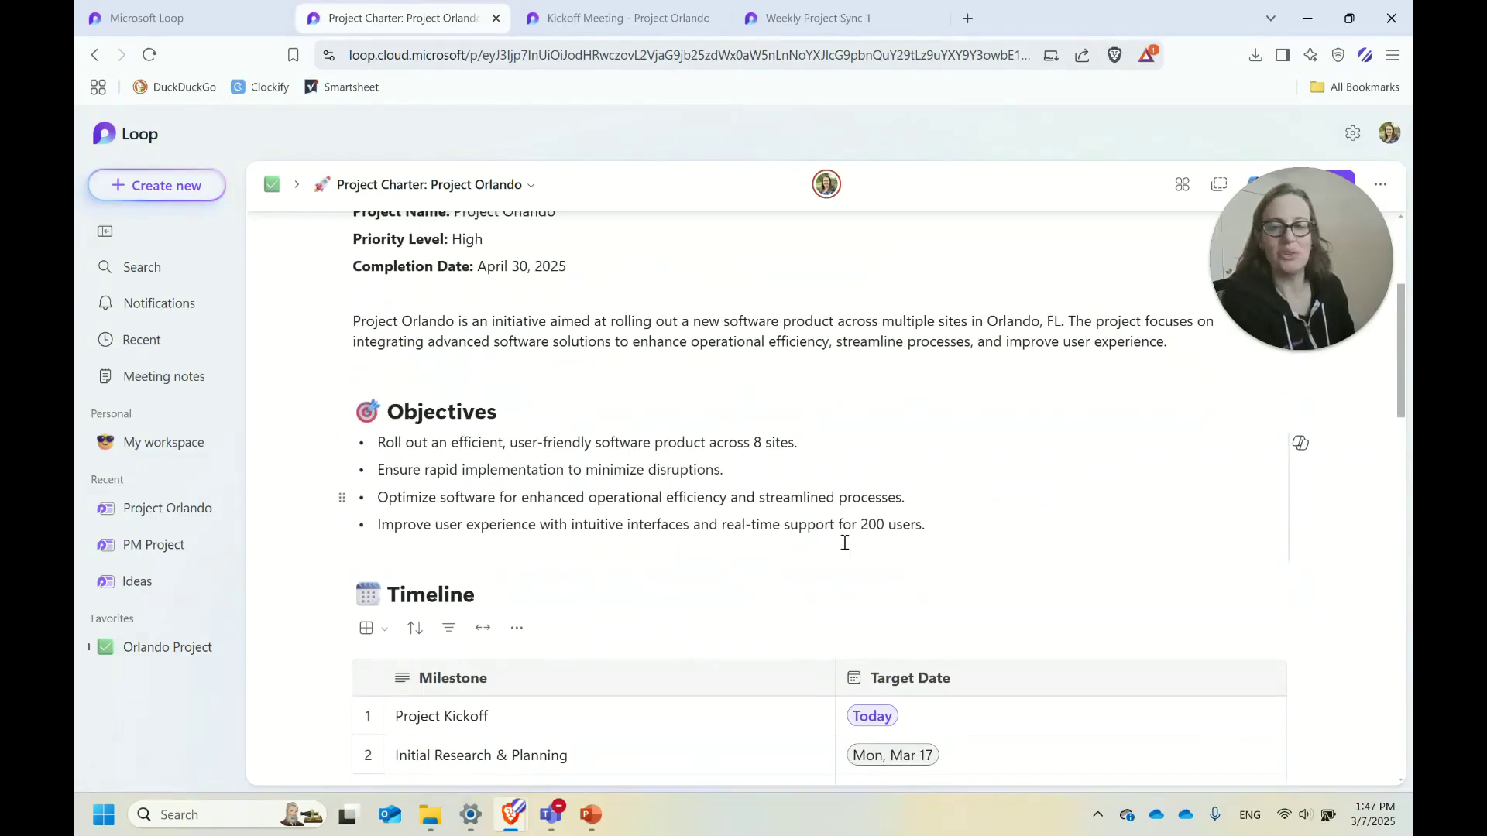
{"action": "scroll", "coordinate": [968, 603], "scroll_direction": "up", "scroll_amount": 2}
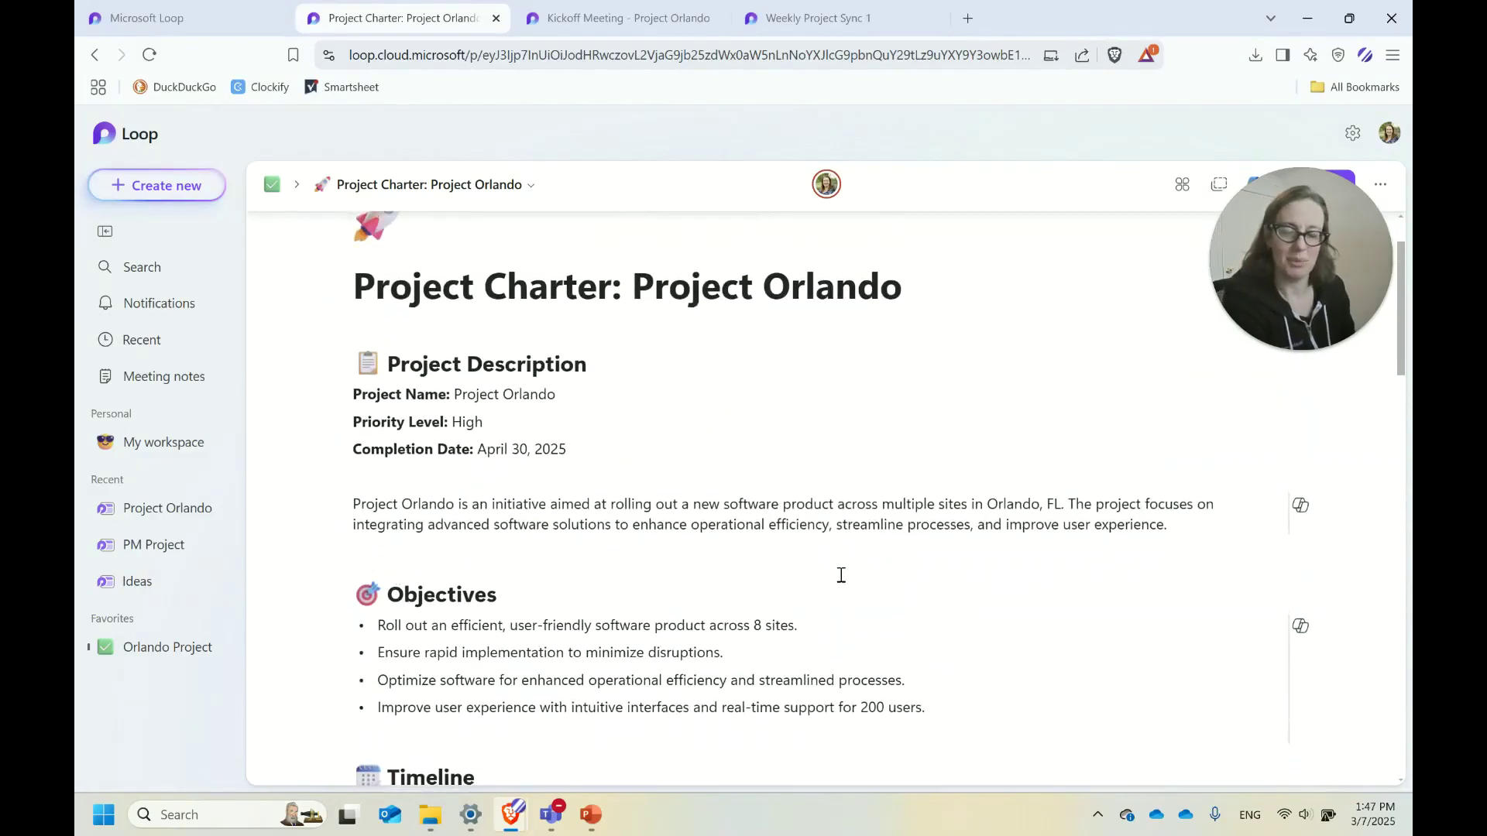
{"action": "scroll", "coordinate": [837, 604], "scroll_direction": "down", "scroll_amount": 1}
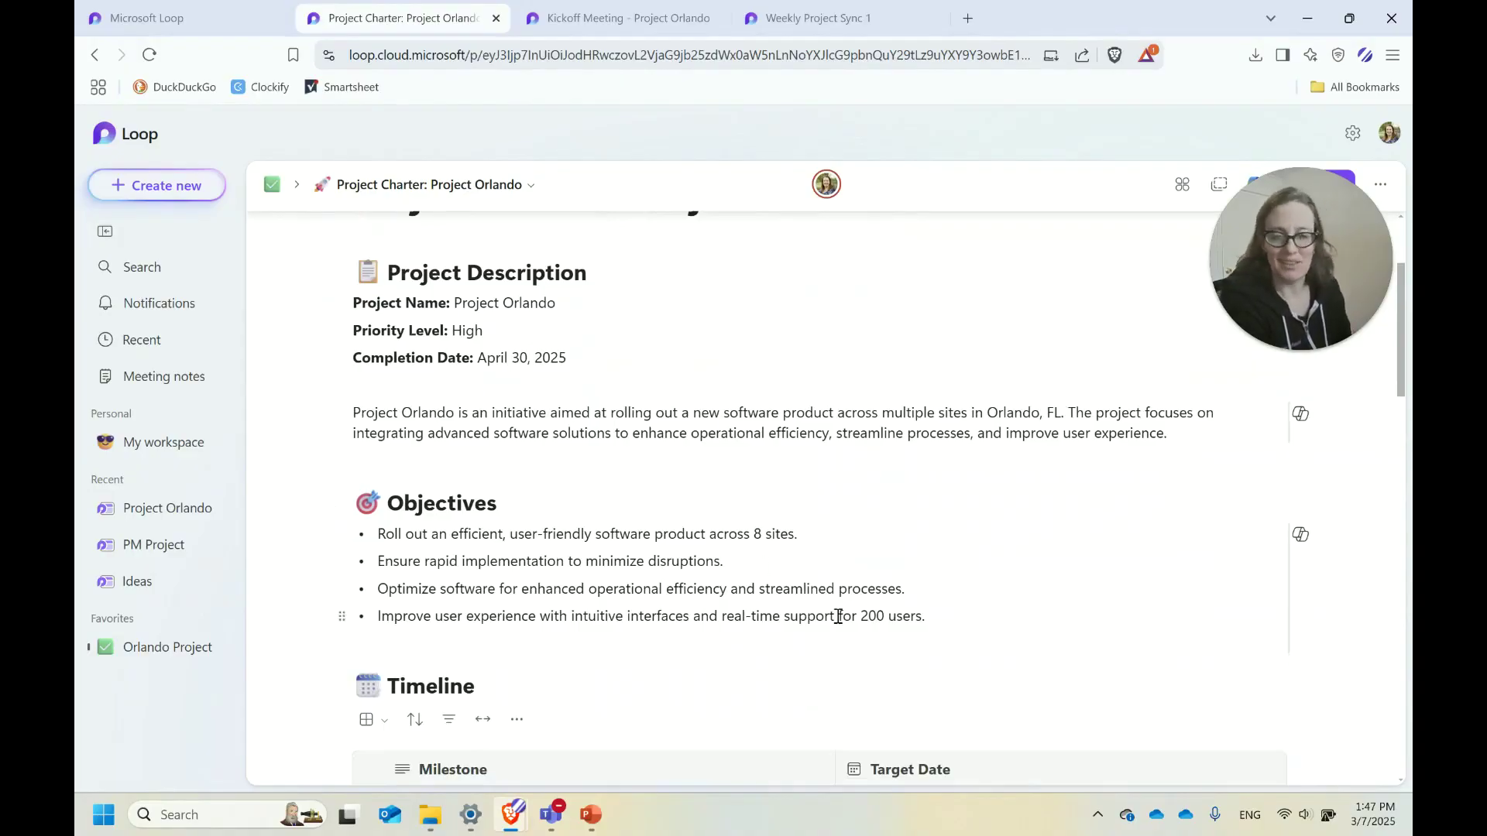
{"action": "scroll", "coordinate": [958, 588], "scroll_direction": "down", "scroll_amount": 1}
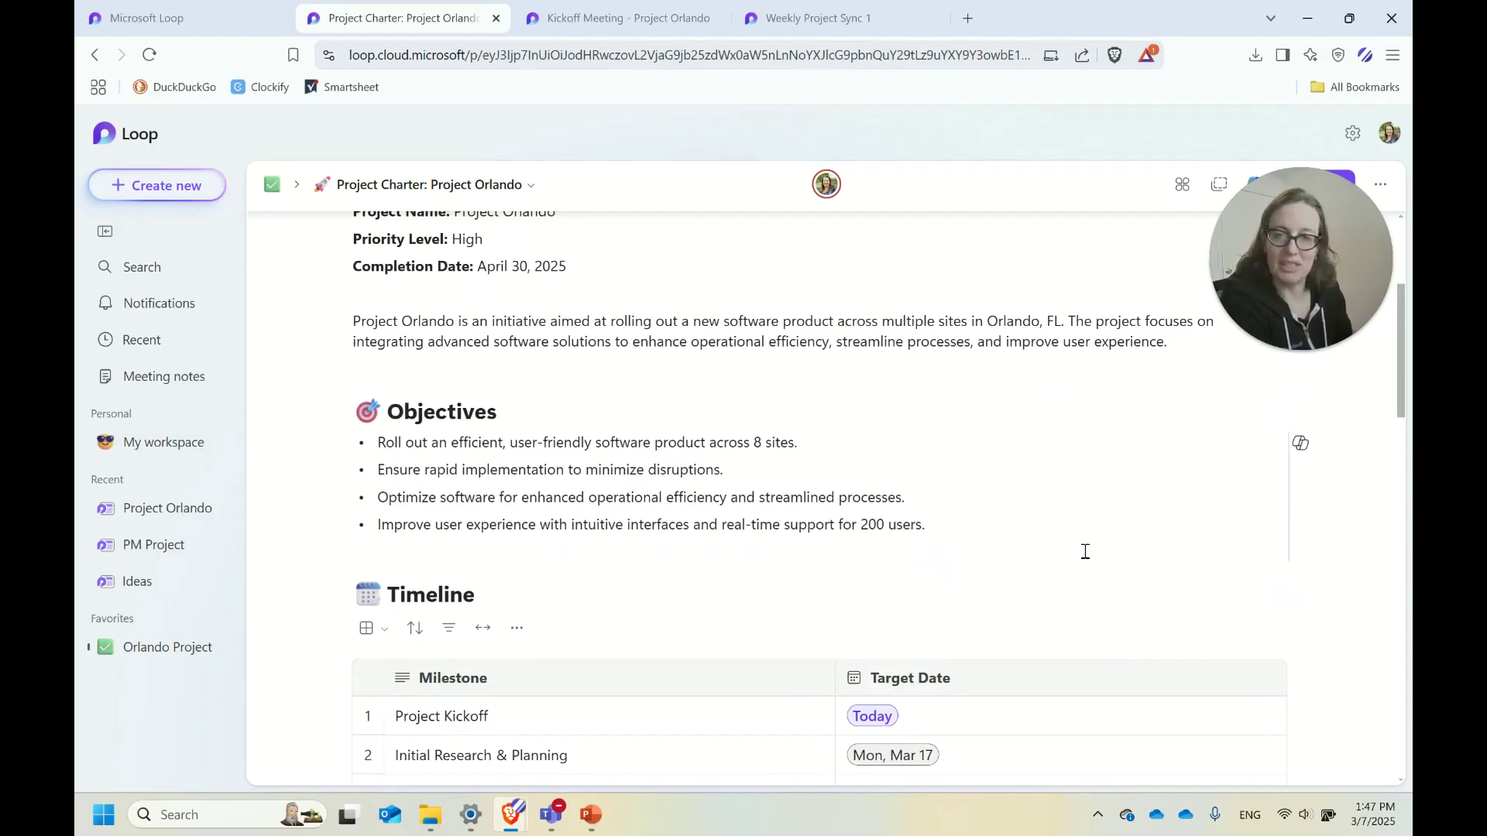
{"action": "scroll", "coordinate": [1082, 553], "scroll_direction": "up", "scroll_amount": 5}
{"action": "scroll", "coordinate": [1084, 556], "scroll_direction": "down", "scroll_amount": 6}
{"action": "scroll", "coordinate": [1084, 556], "scroll_direction": "down", "scroll_amount": 10}
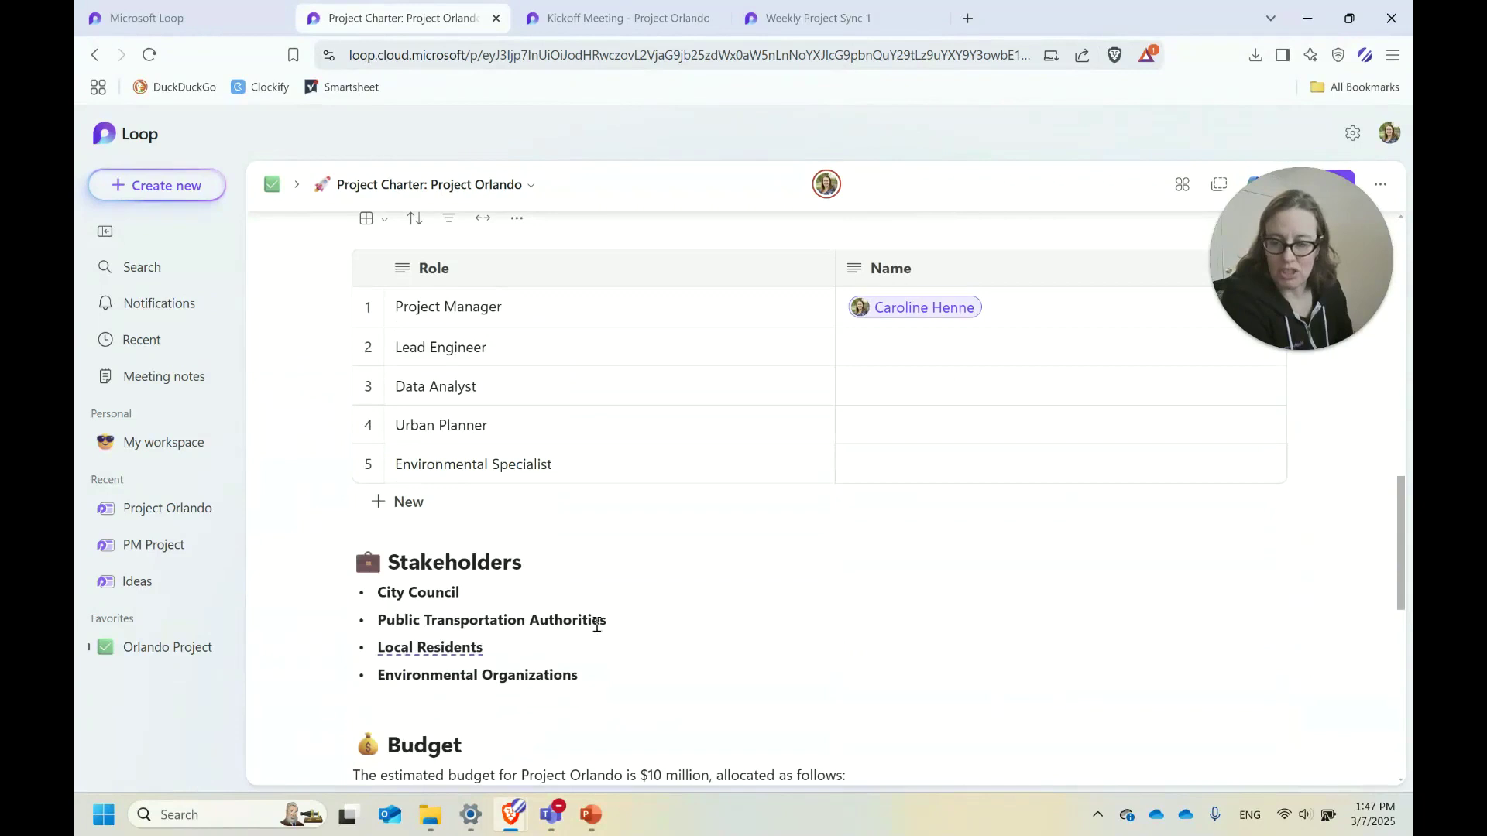
{"action": "scroll", "coordinate": [1026, 674], "scroll_direction": "down", "scroll_amount": 10}
{"action": "key", "text": "ctrl+Home"}
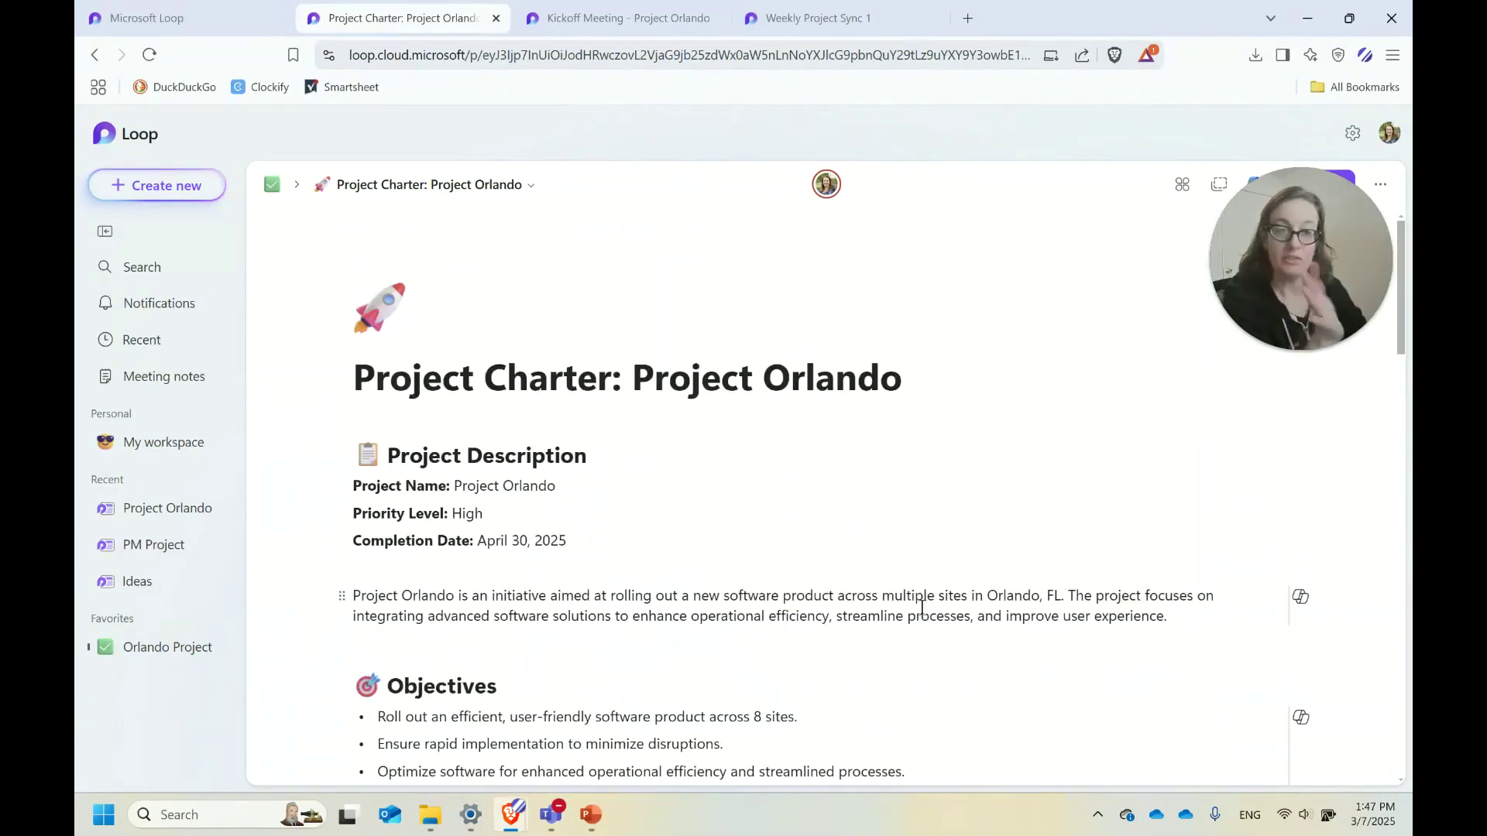
{"action": "left_click_drag", "start_coordinate": [1315, 278], "coordinate": [1066, 121]}
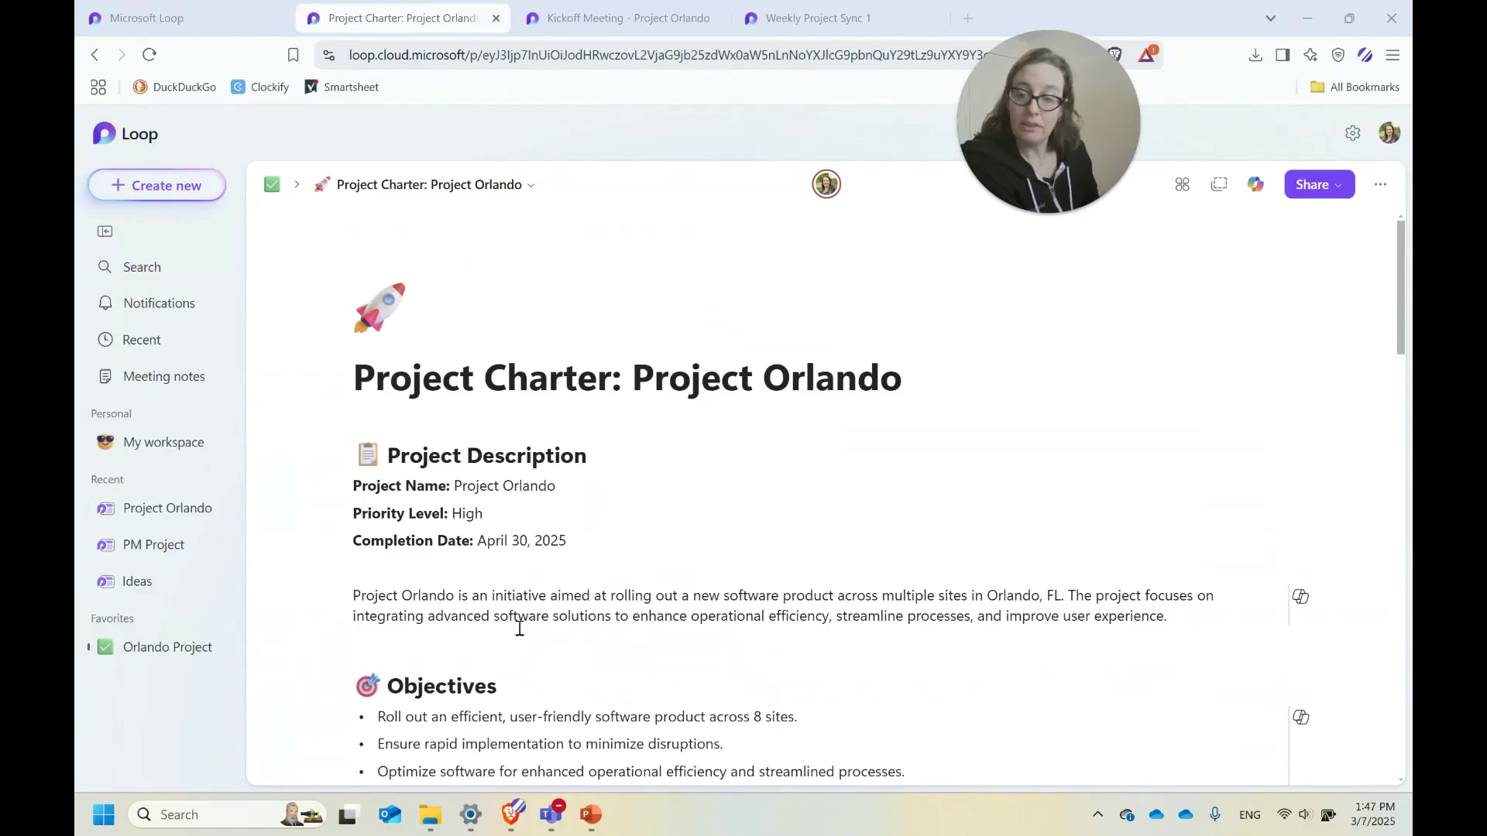
{"action": "left_click", "coordinate": [1210, 622]}
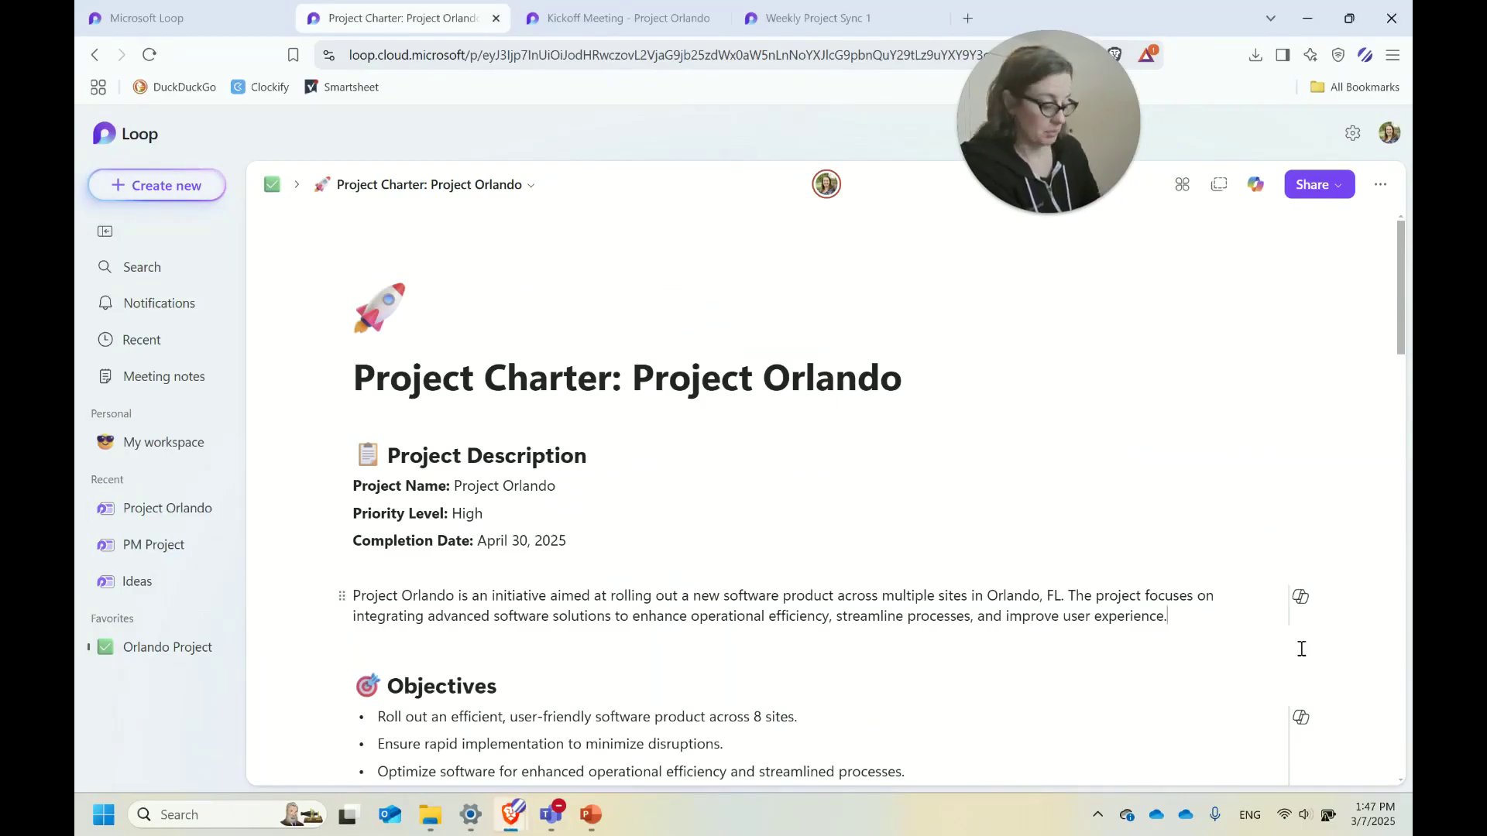
{"action": "key", "text": "Return"}
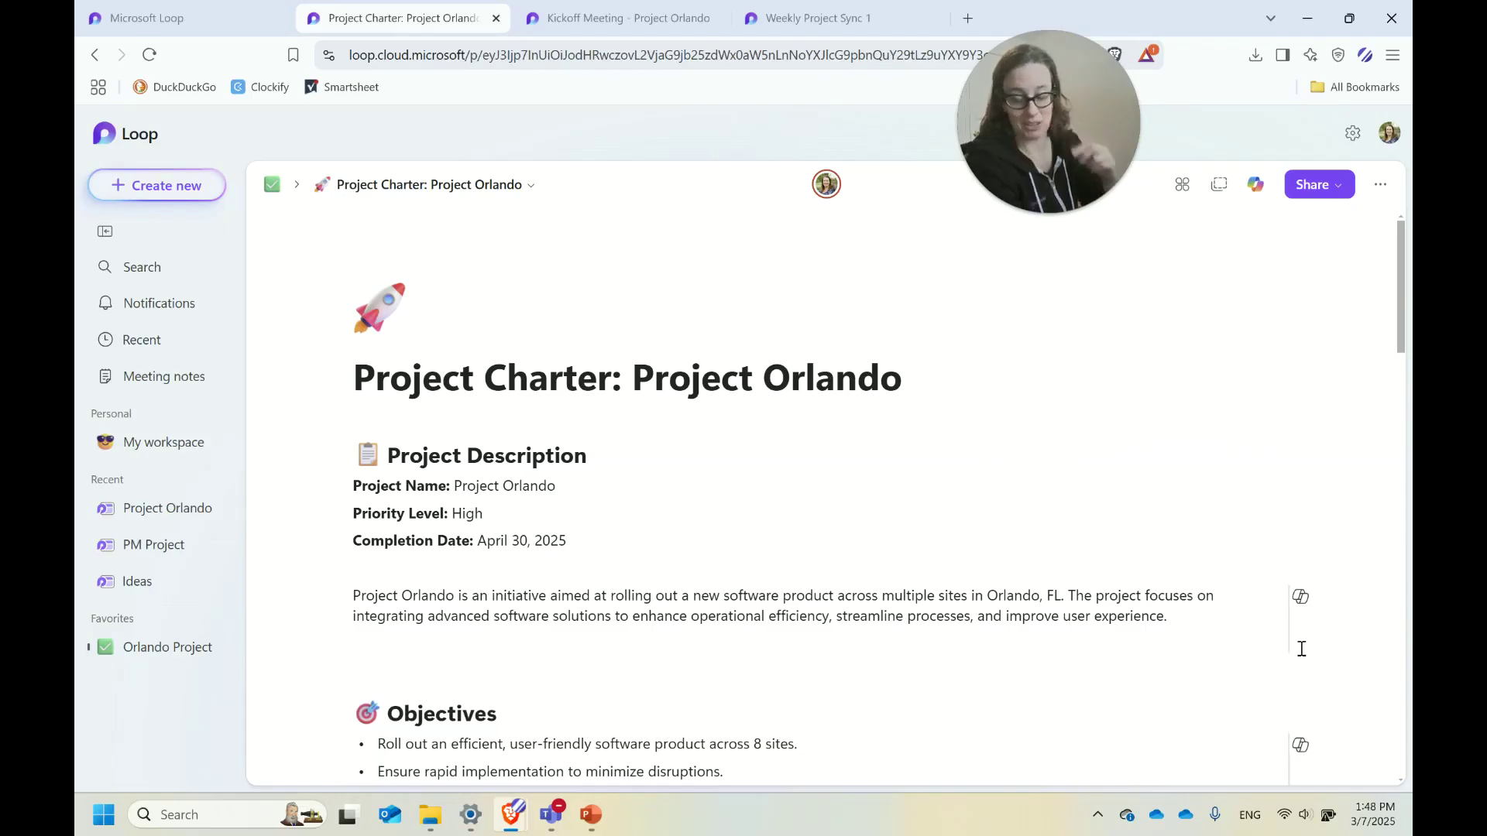
{"action": "type", "text": "@"}
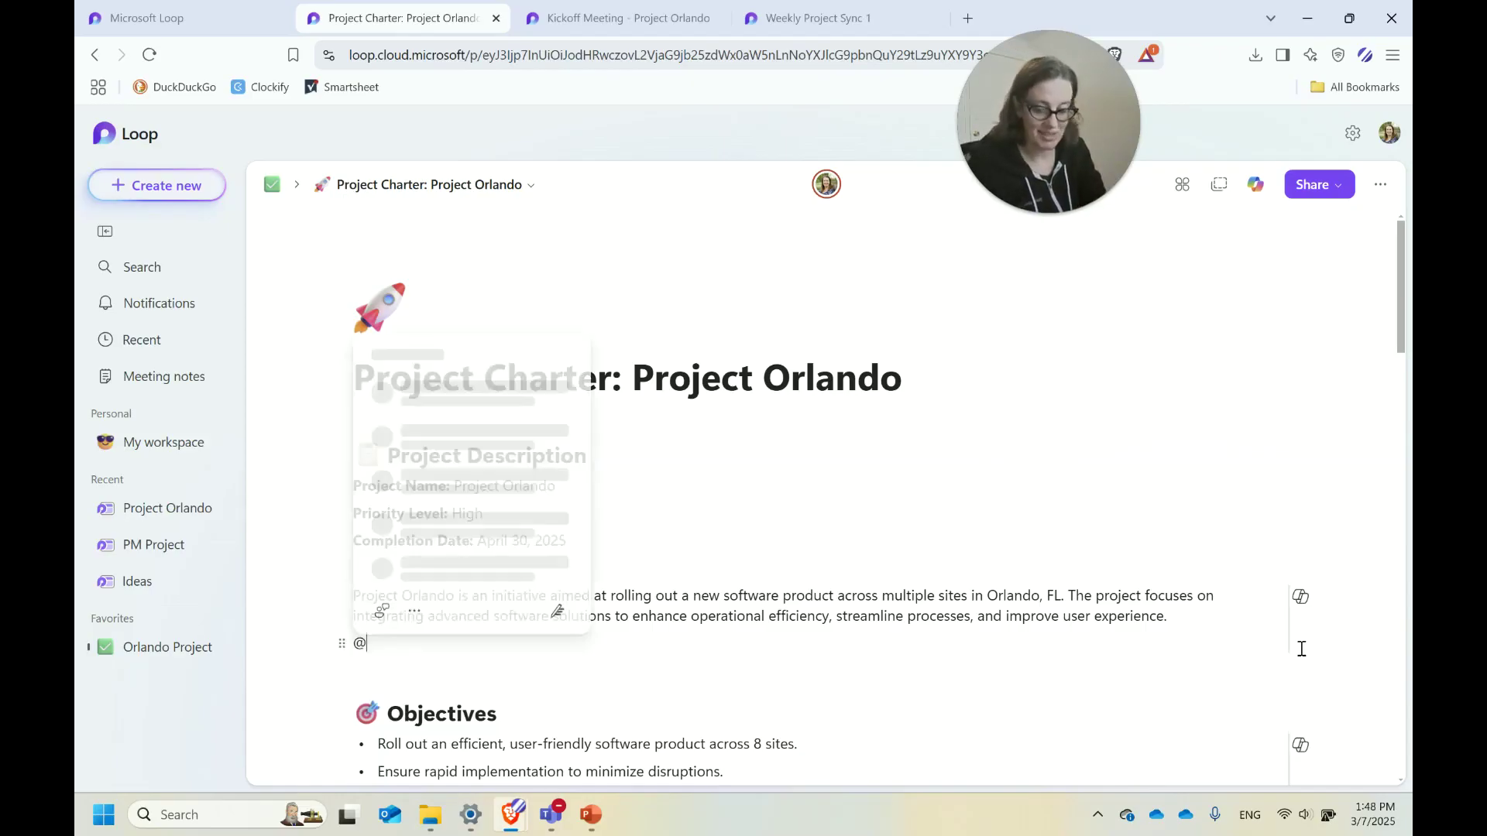
{"action": "type", "text": "Caroline"}
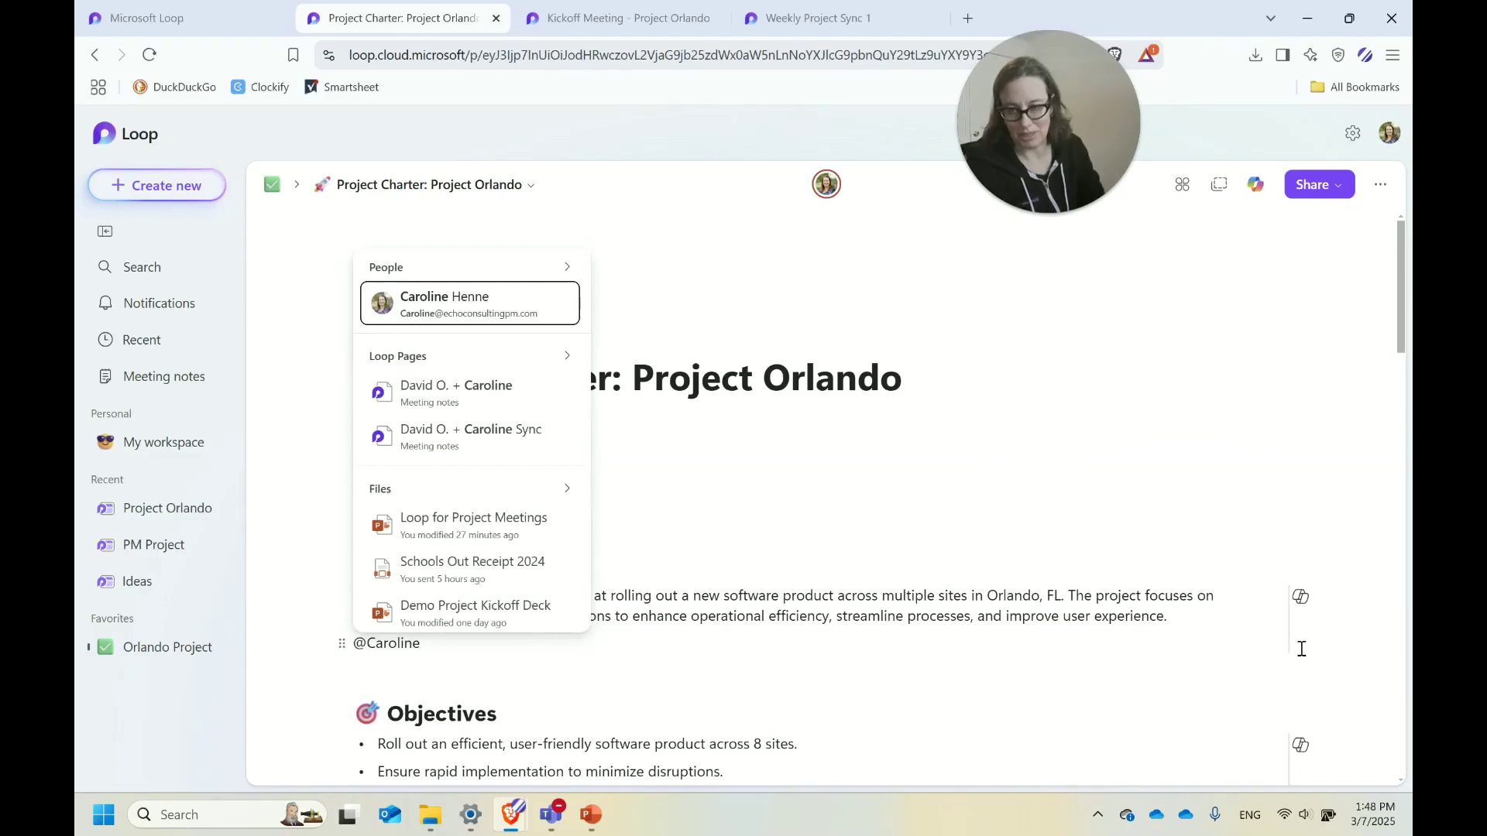
{"action": "key", "text": "Return"}
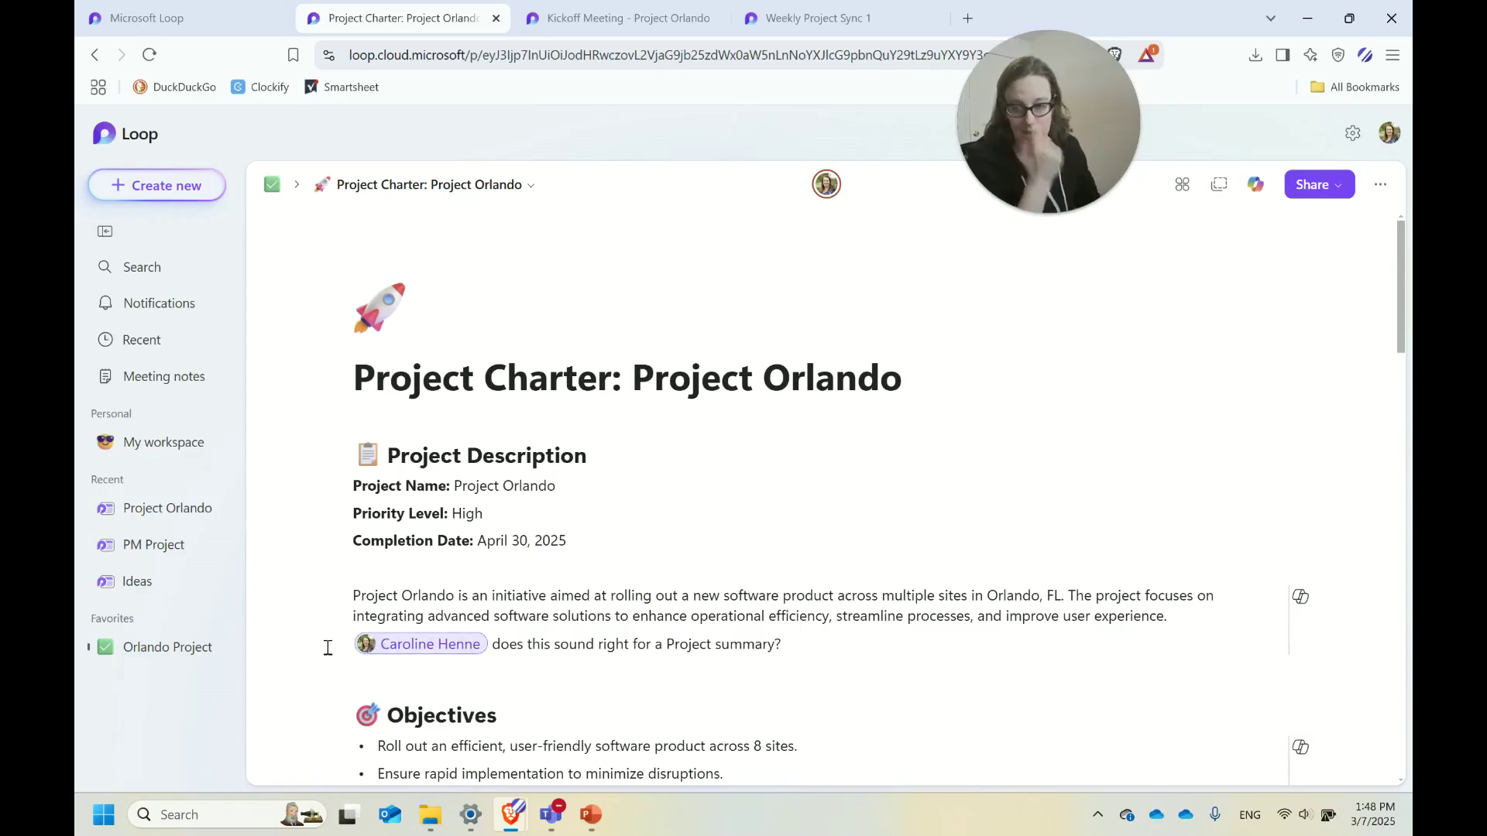
Undo the mention line and add an empty line below Completion Date.
{"action": "key", "text": "ctrl+z"}
{"action": "left_click", "coordinate": [582, 540]}
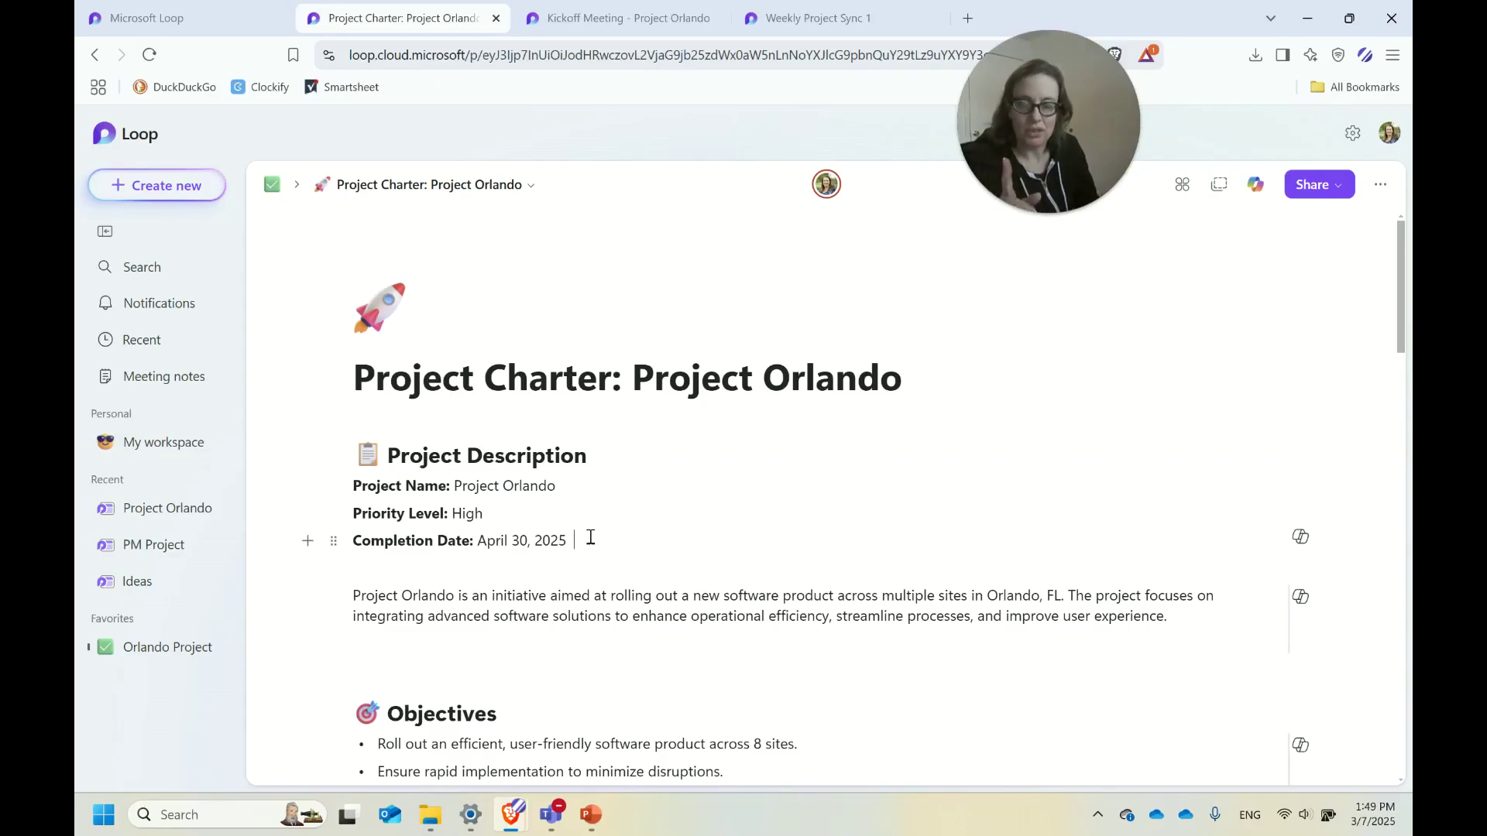
{"action": "key", "text": "Return"}
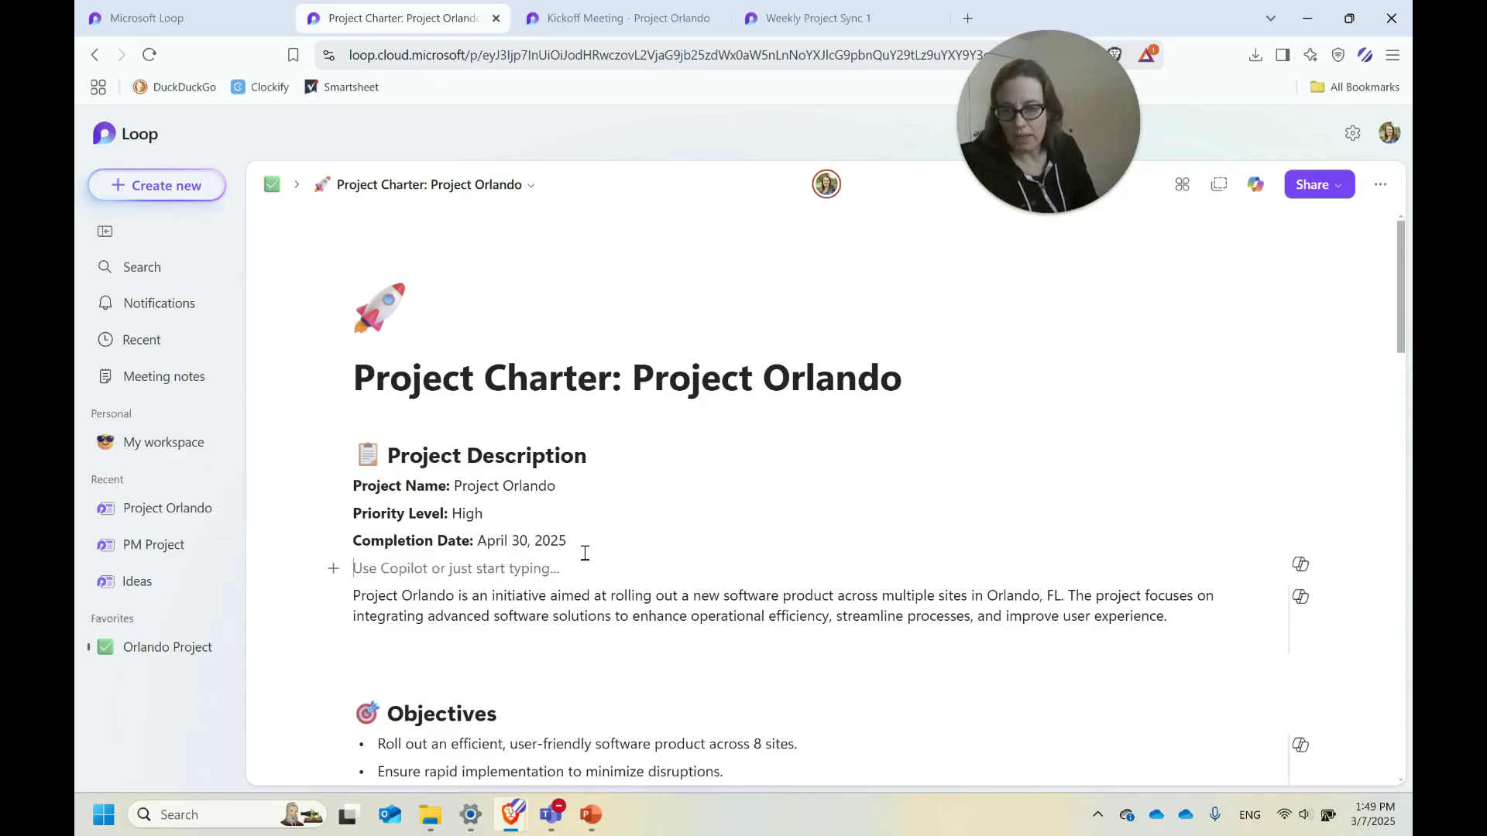
Post a comment on Completion Date tagging a teammate: 'I'm not sure about this - what do you think.'.
{"action": "left_click", "coordinate": [582, 542]}
{"action": "right_click", "coordinate": [583, 542]}
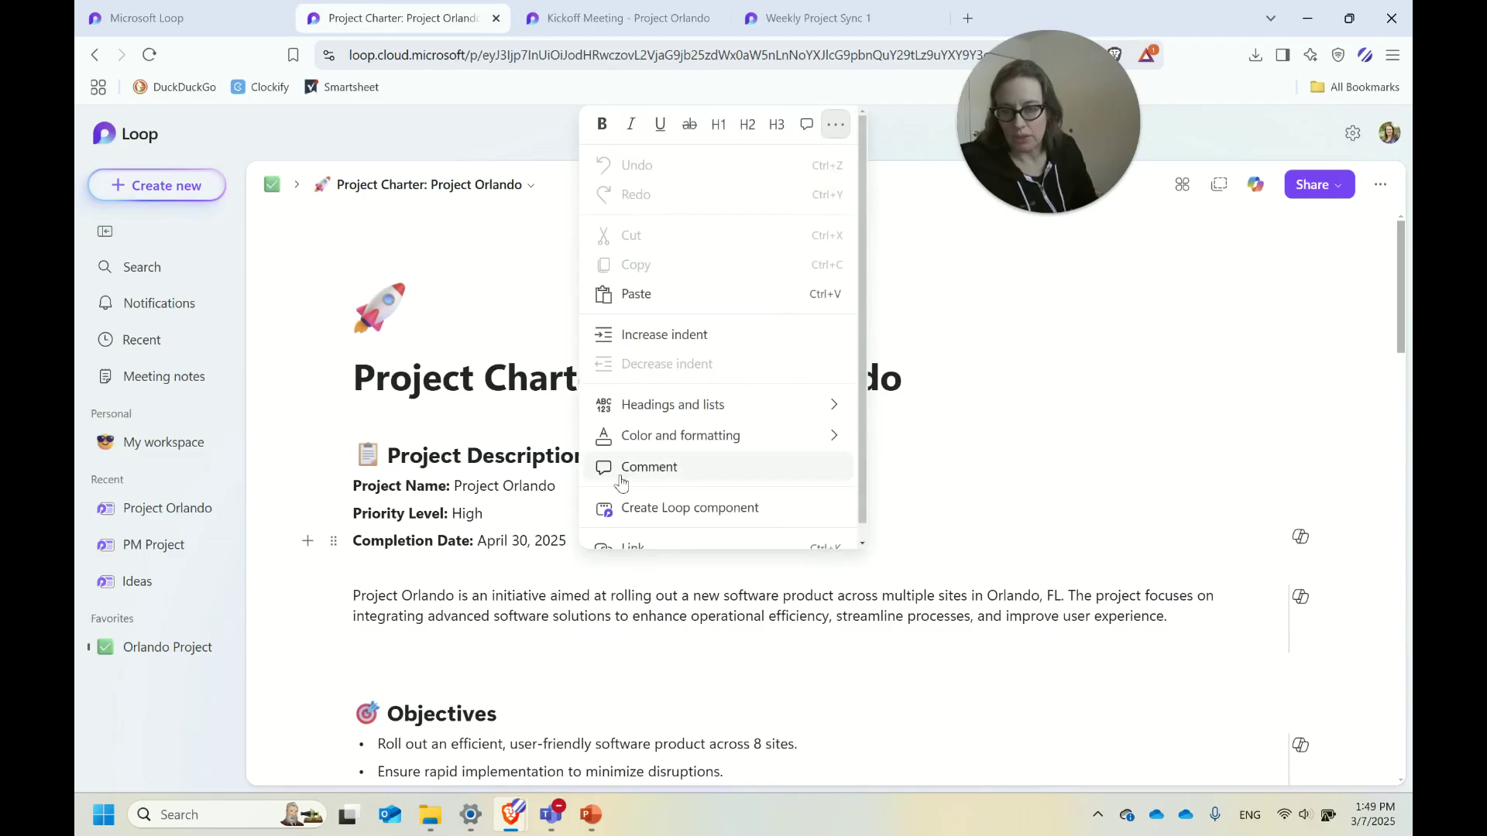
{"action": "left_click", "coordinate": [649, 467]}
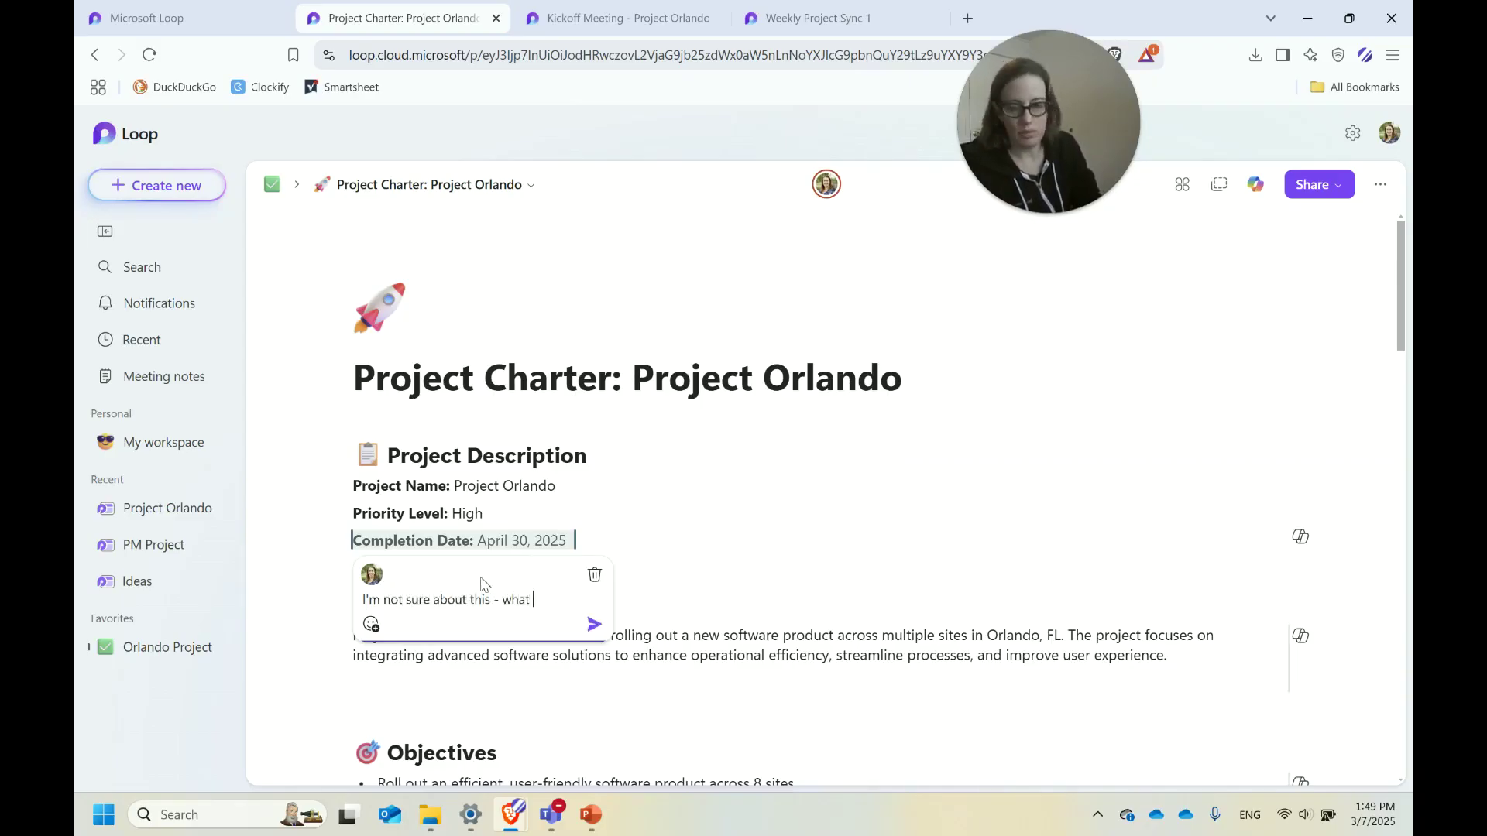
{"action": "type", "text": "ink "}
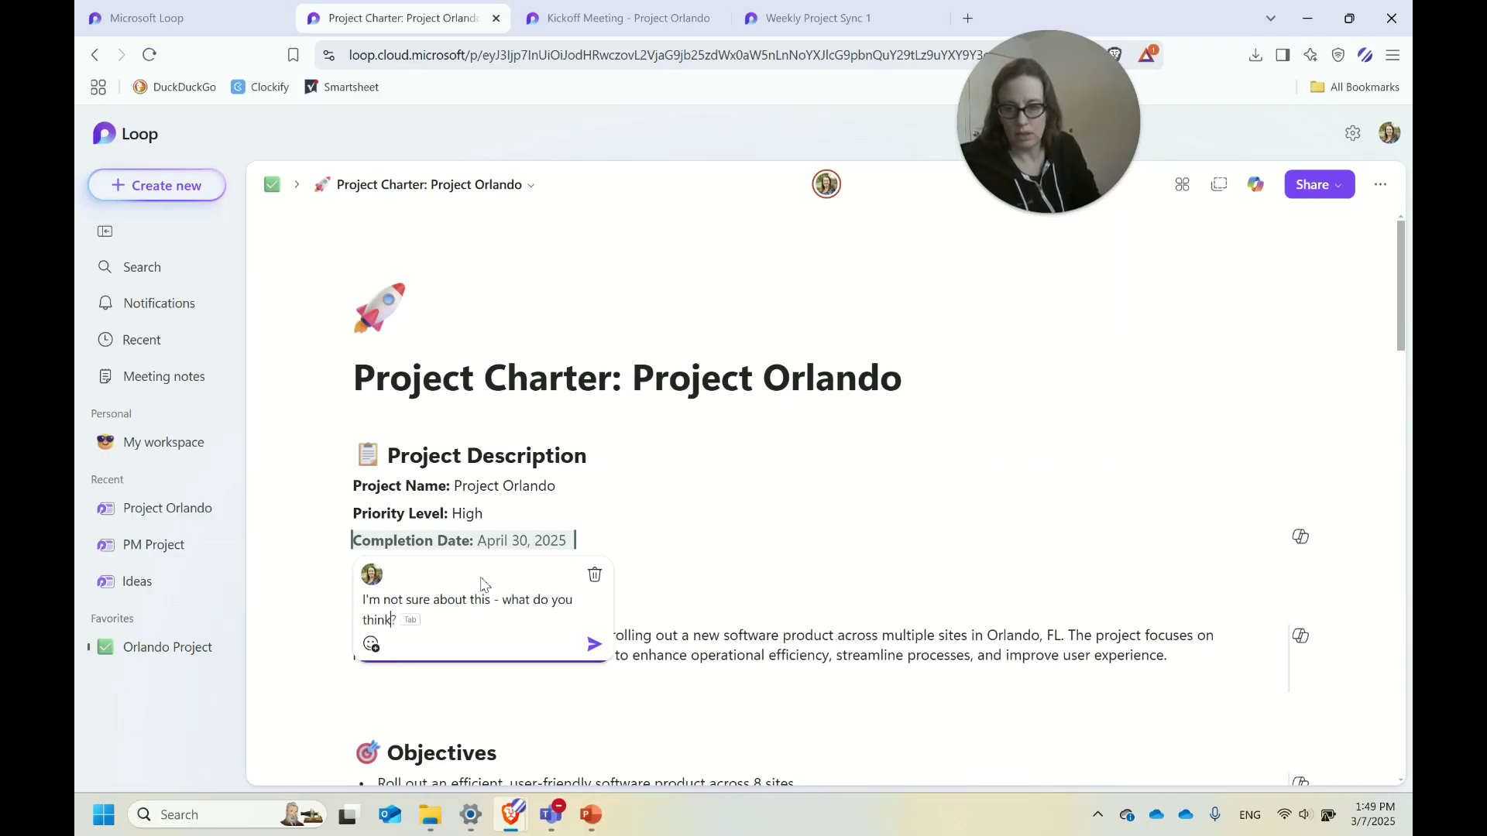
{"action": "type", "text": "@"}
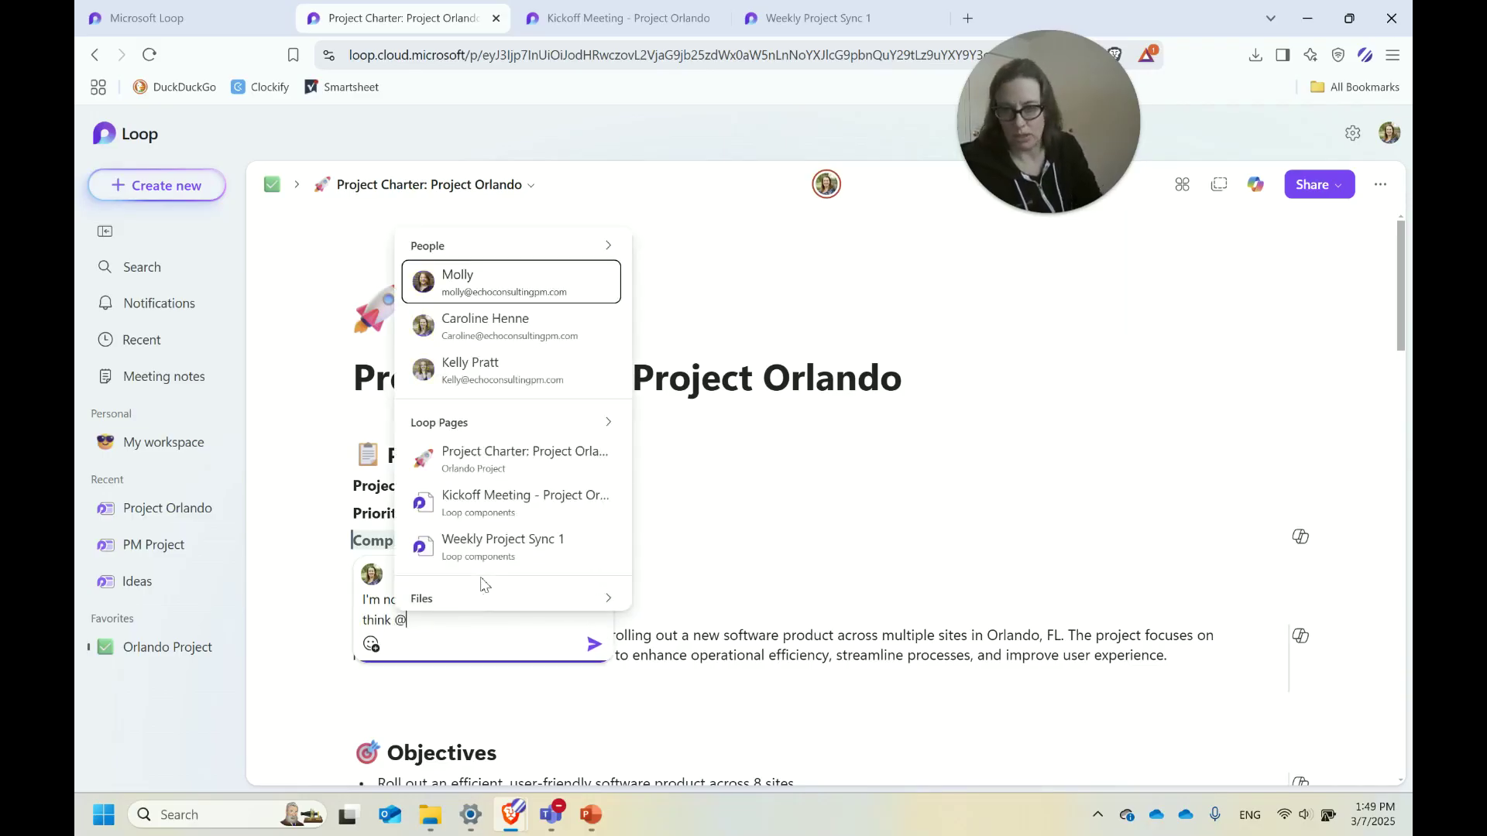
{"action": "key", "text": "Return"}
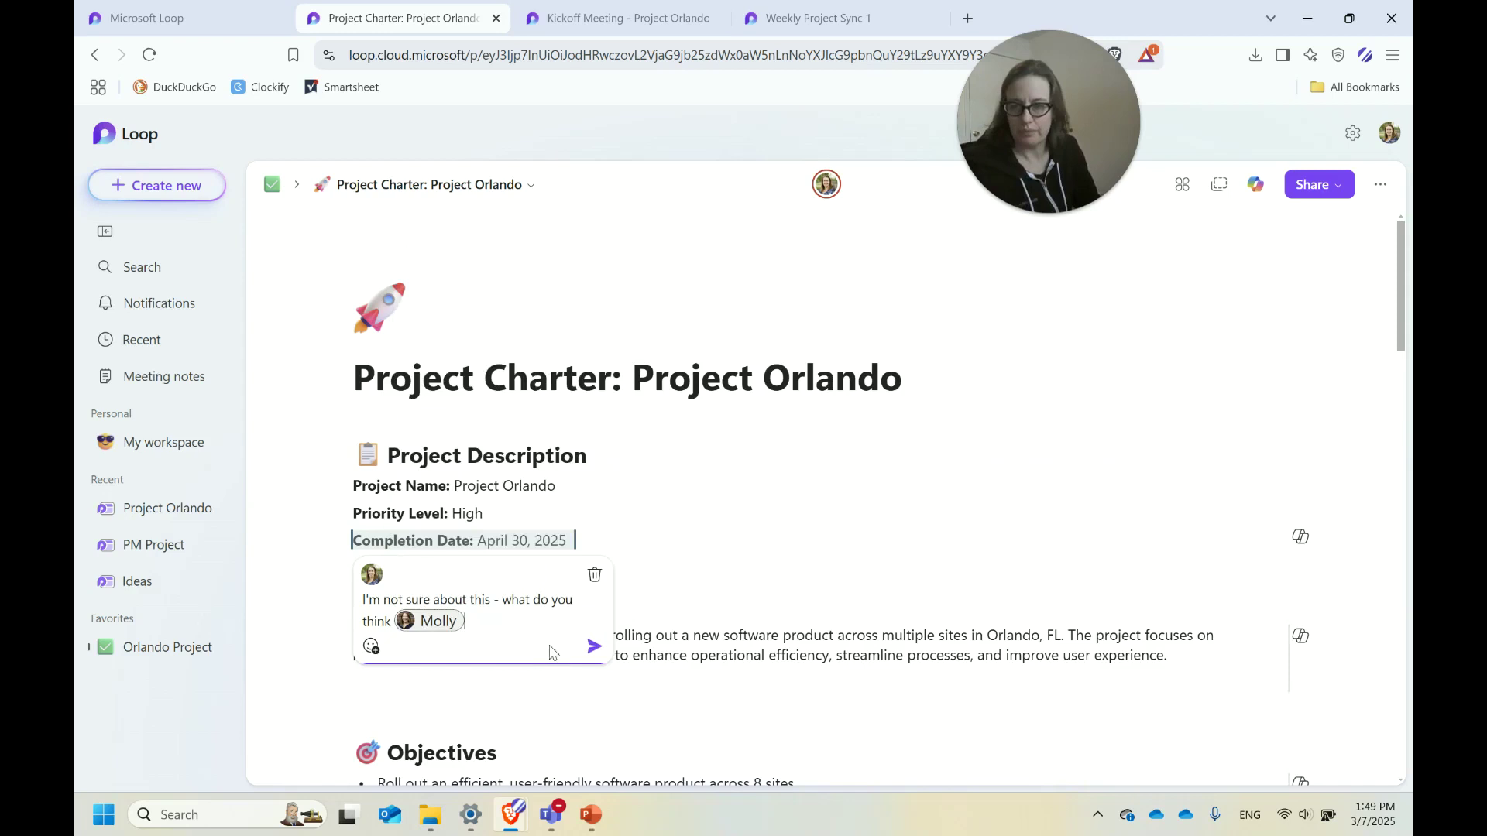
{"action": "left_click", "coordinate": [594, 646]}
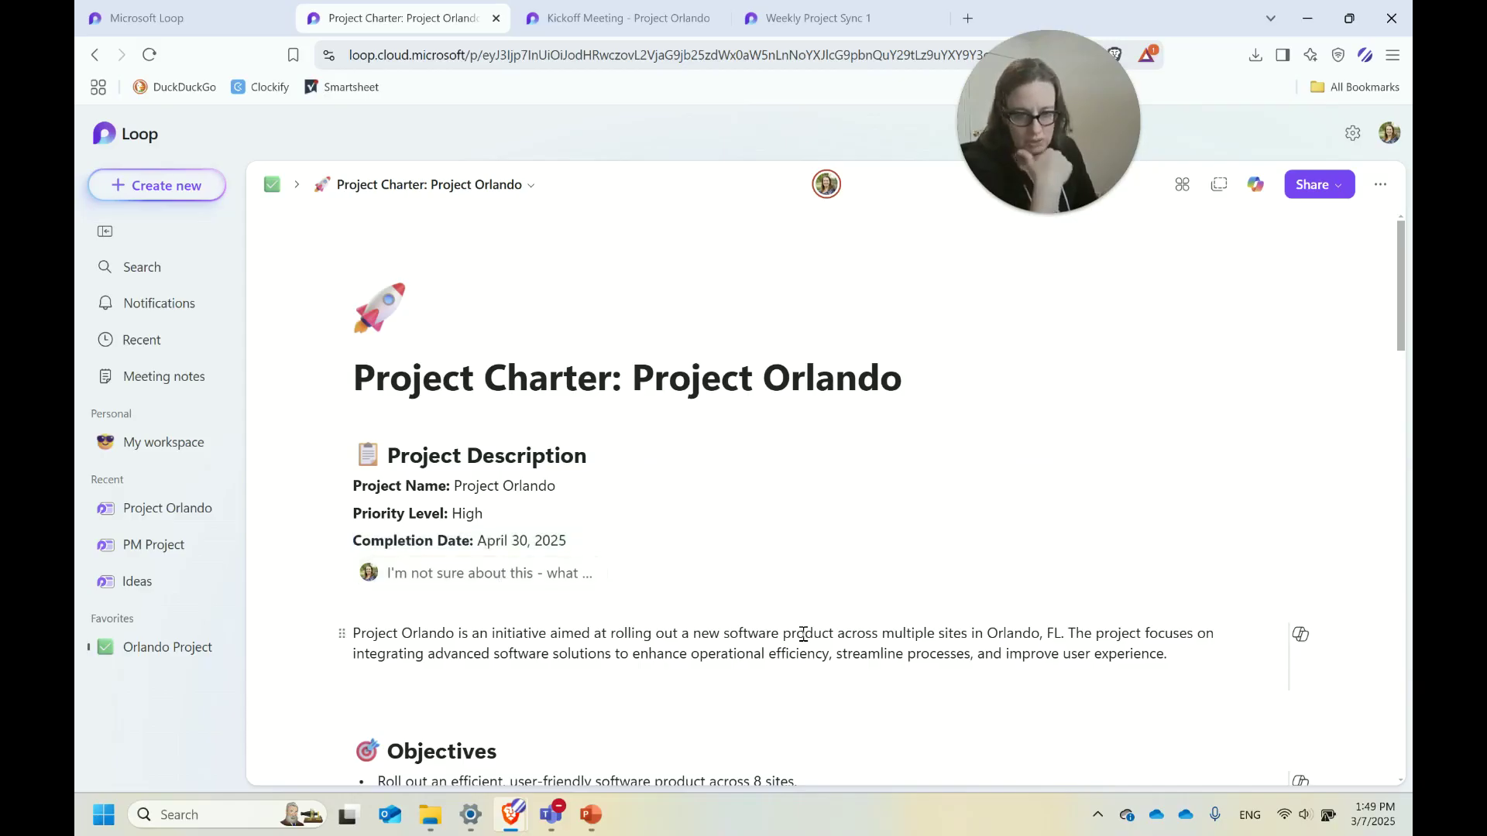
Preview the charter in Print & PDF export, check the Destination options, then cancel.
{"action": "scroll", "coordinate": [542, 585], "scroll_direction": "down", "scroll_amount": 1}
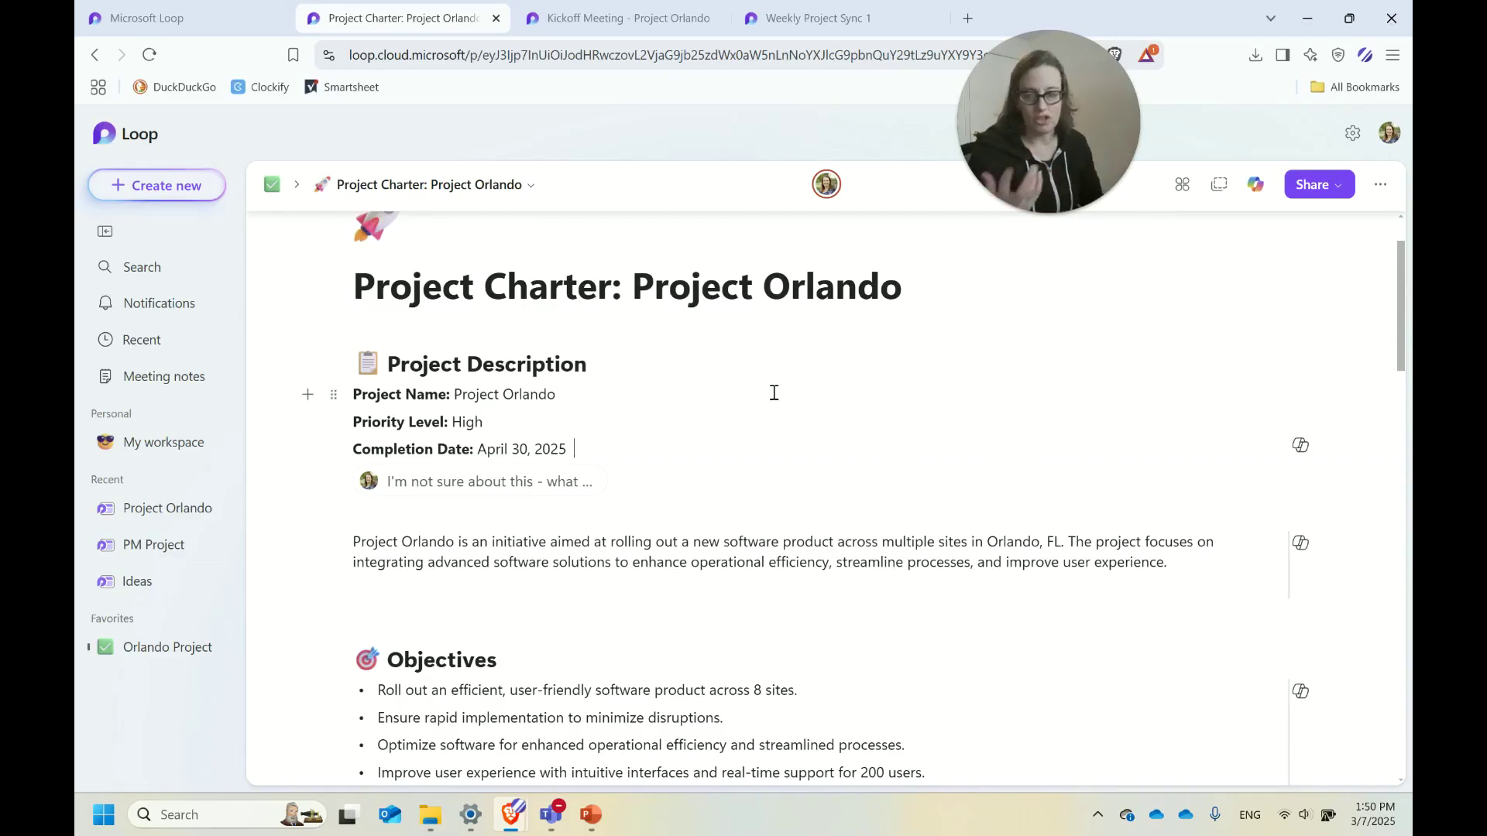
{"action": "left_click", "coordinate": [1375, 184]}
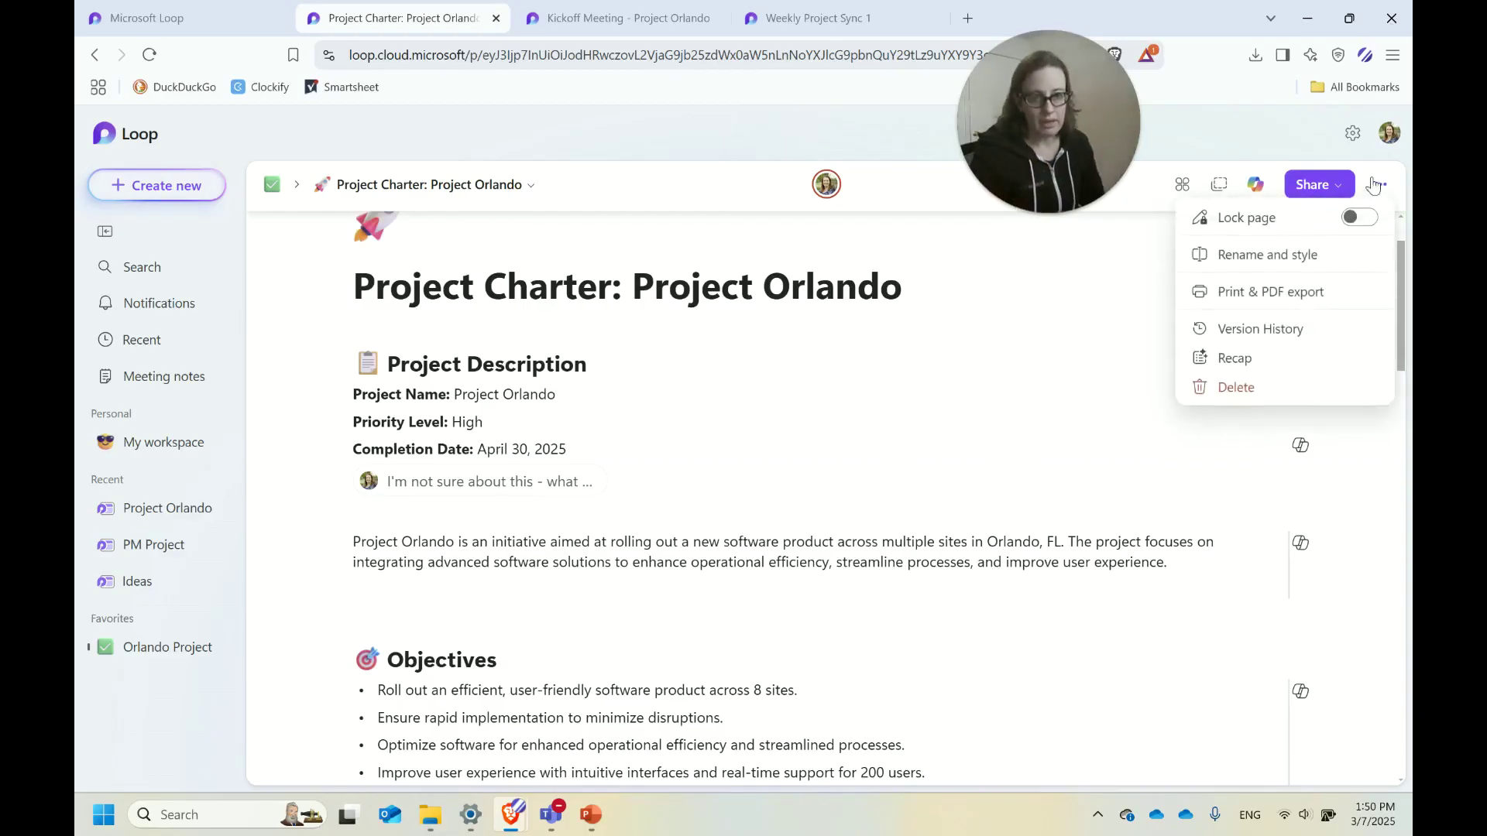
{"action": "left_click", "coordinate": [1292, 306]}
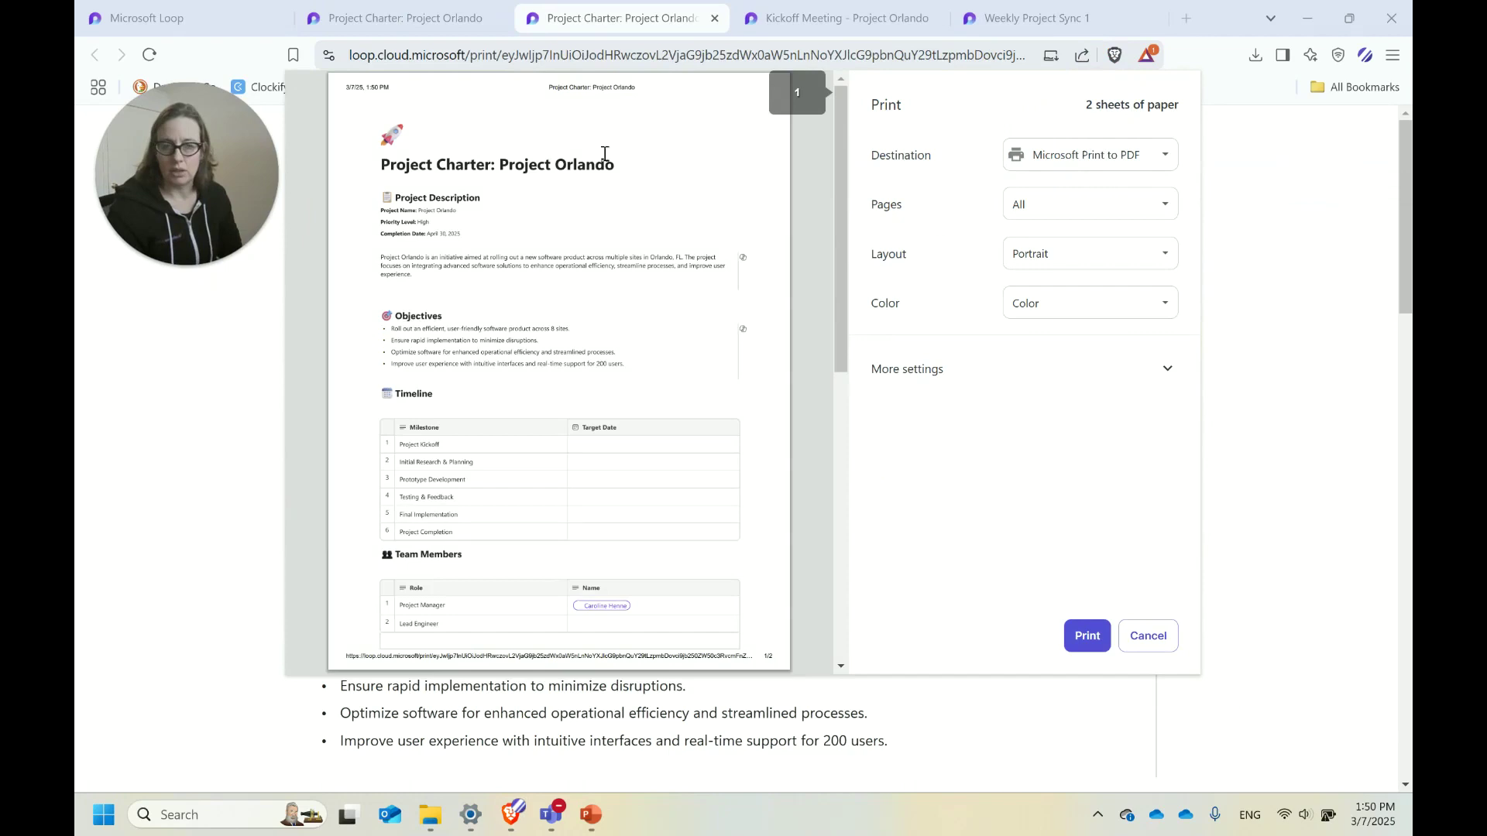
{"action": "left_click", "coordinate": [1096, 158]}
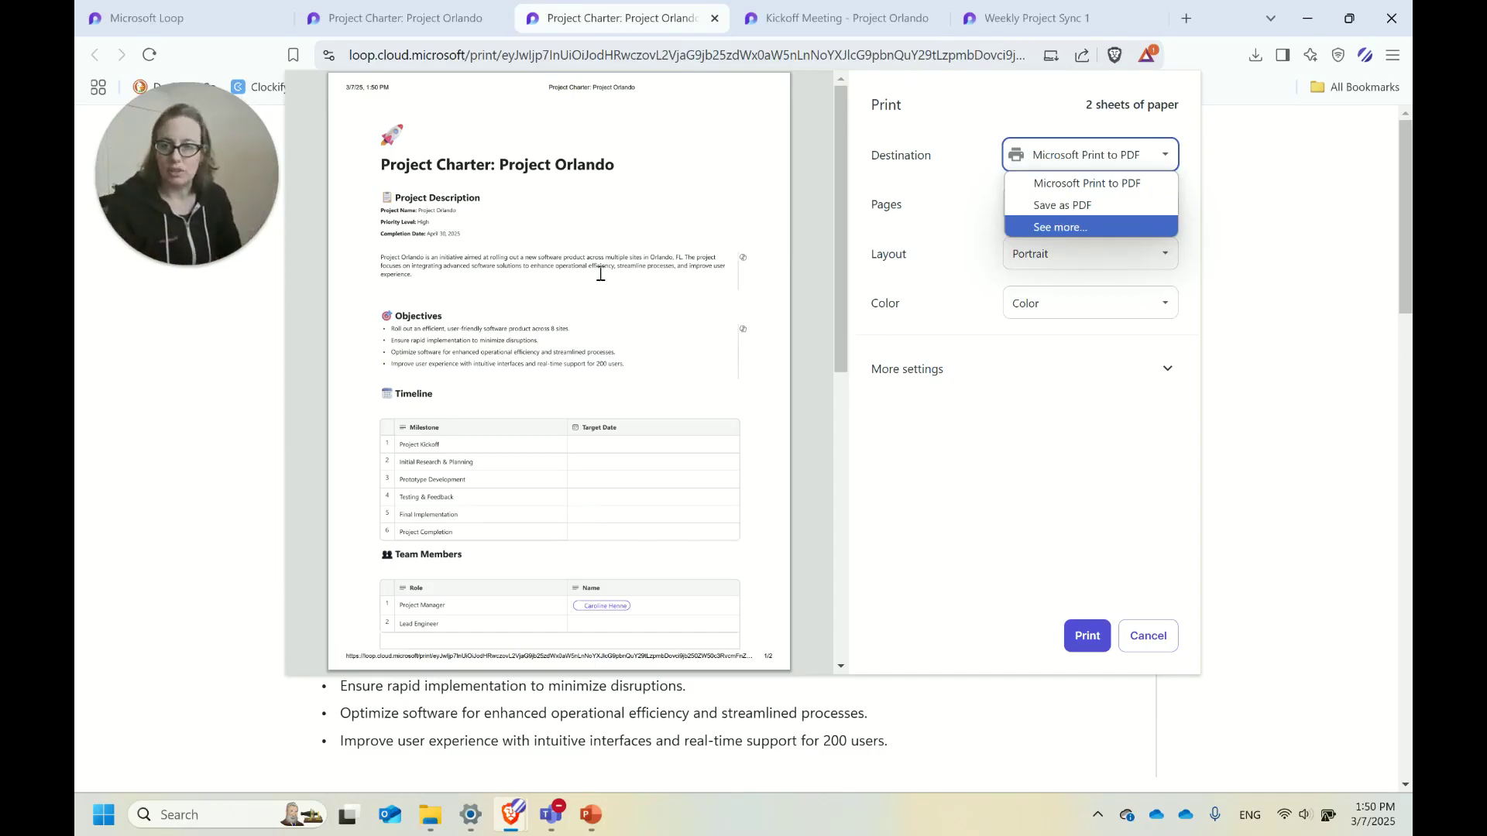
{"action": "scroll", "coordinate": [653, 455], "scroll_direction": "down", "scroll_amount": 10}
{"action": "scroll", "coordinate": [682, 547], "scroll_direction": "up", "scroll_amount": 8}
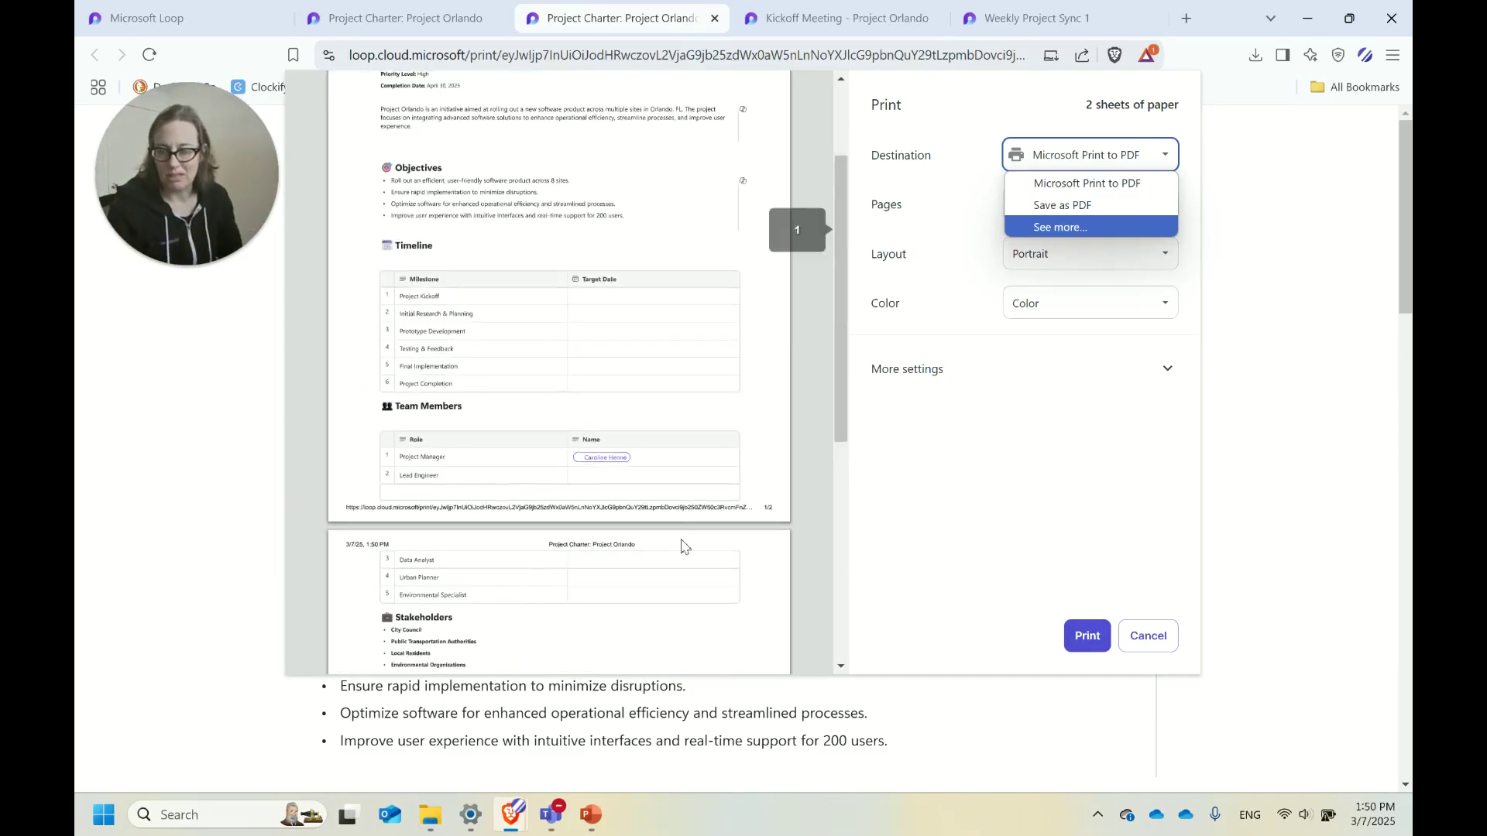
{"action": "scroll", "coordinate": [681, 547], "scroll_direction": "up", "scroll_amount": 3}
{"action": "left_click", "coordinate": [1147, 637]}
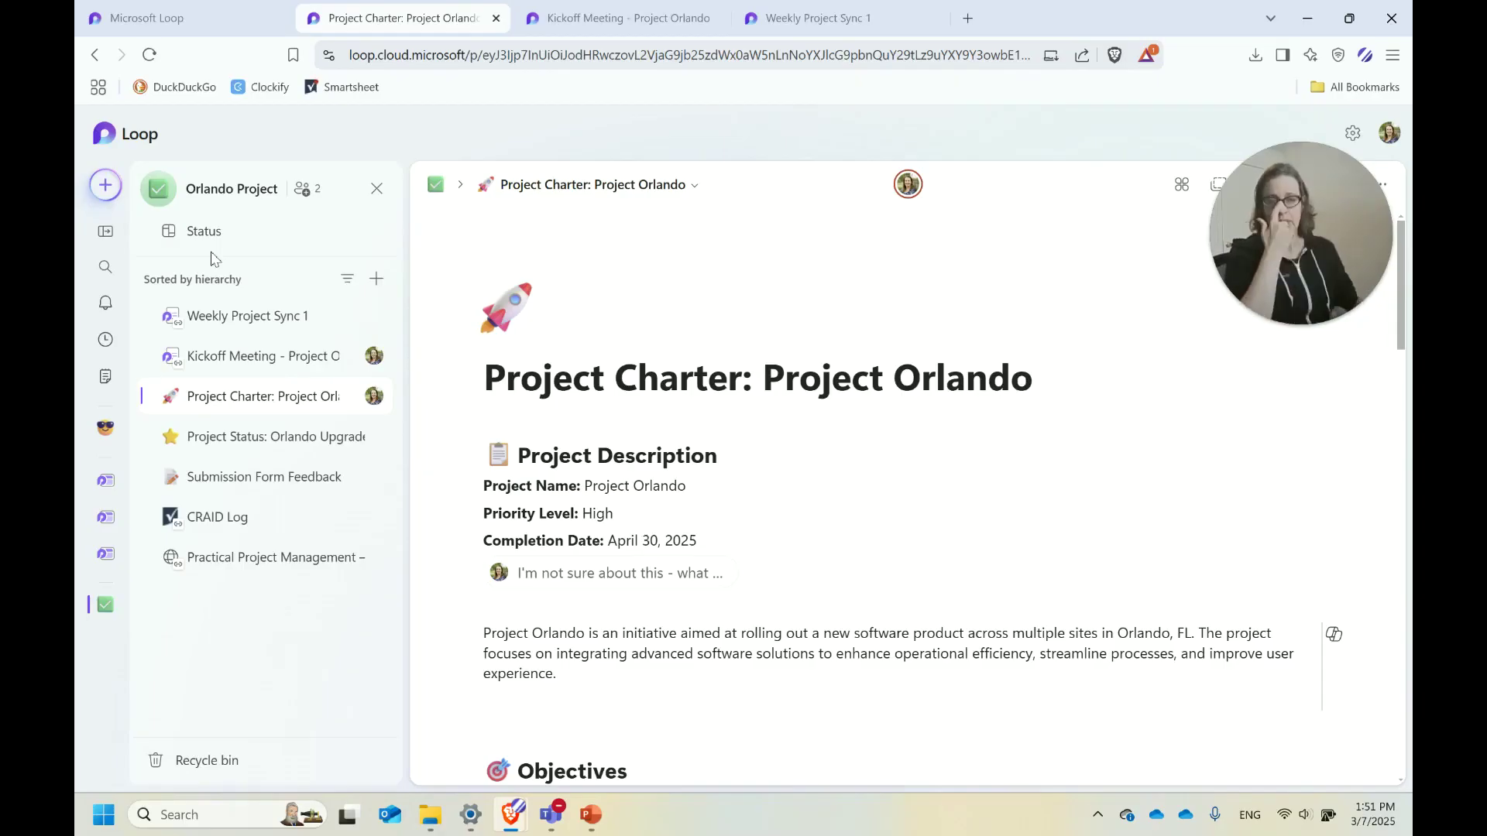
Open Submission Form Feedback and place the cursor on the blank line under Feedback Table.
{"action": "left_click", "coordinate": [290, 478]}
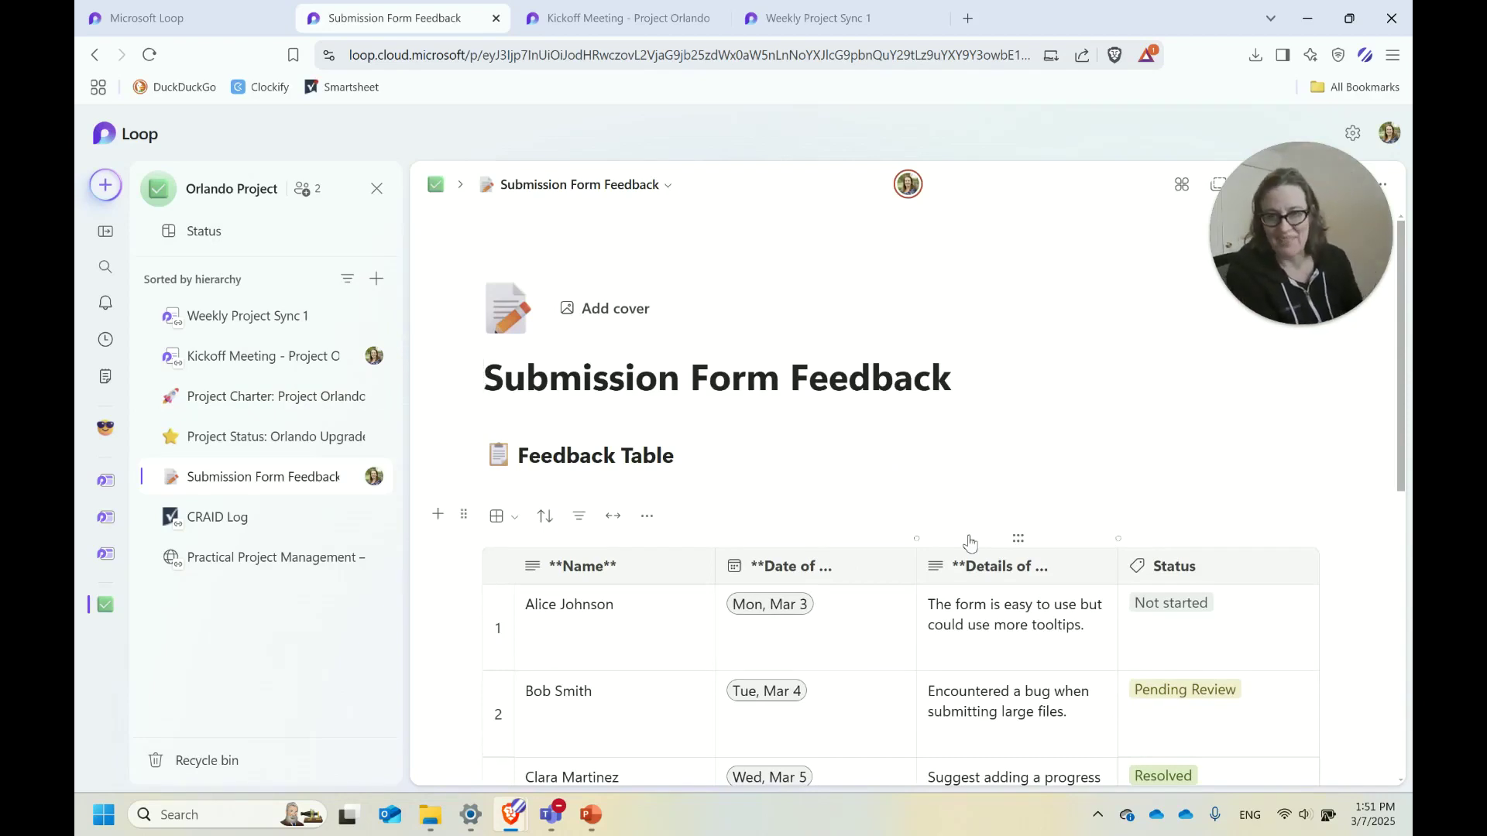
{"action": "scroll", "coordinate": [892, 548], "scroll_direction": "down", "scroll_amount": 3}
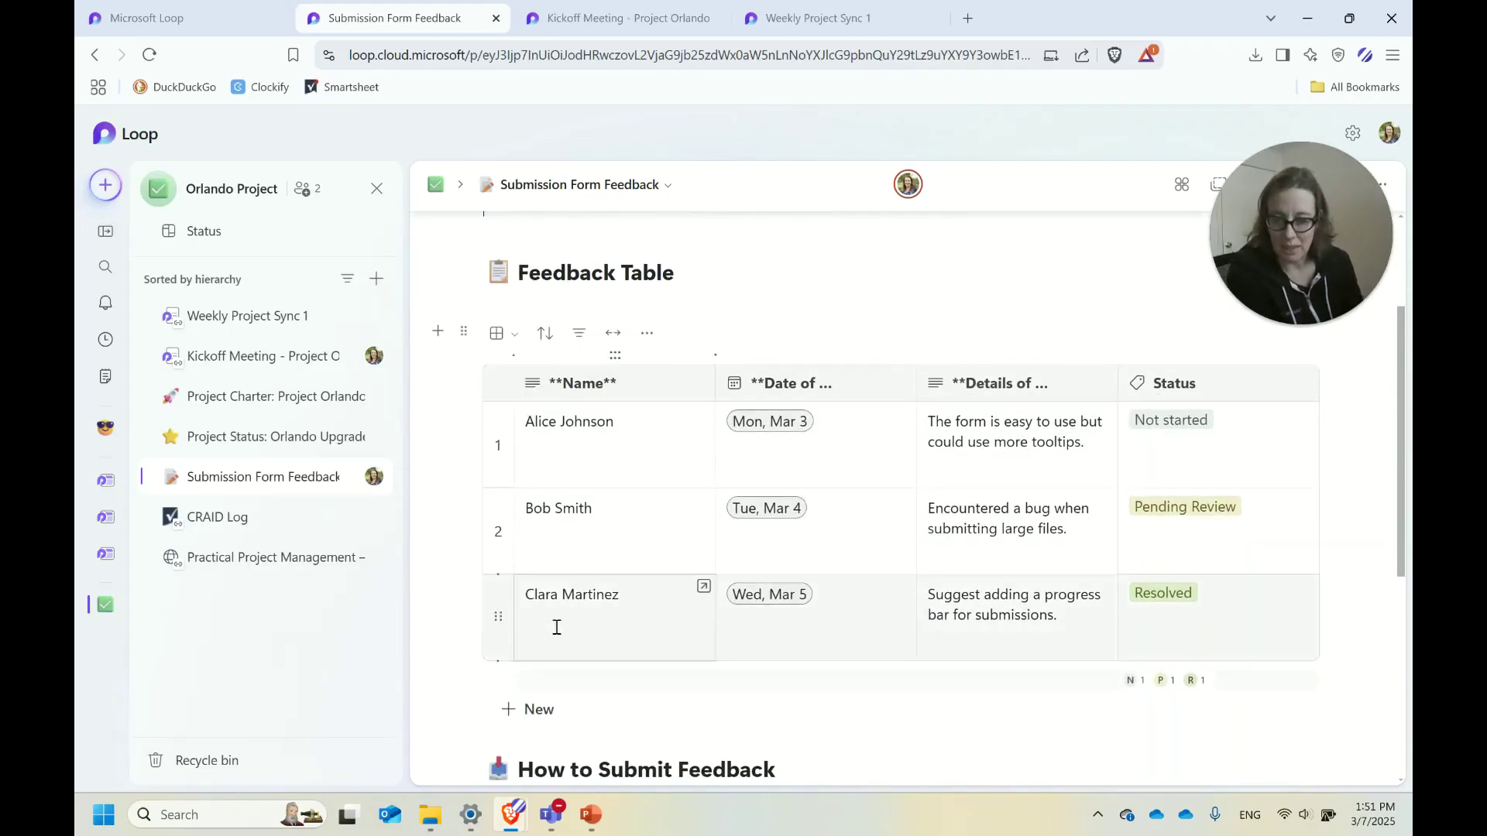
{"action": "left_click", "coordinate": [714, 303]}
{"action": "scroll", "coordinate": [713, 326], "scroll_direction": "up", "scroll_amount": 1}
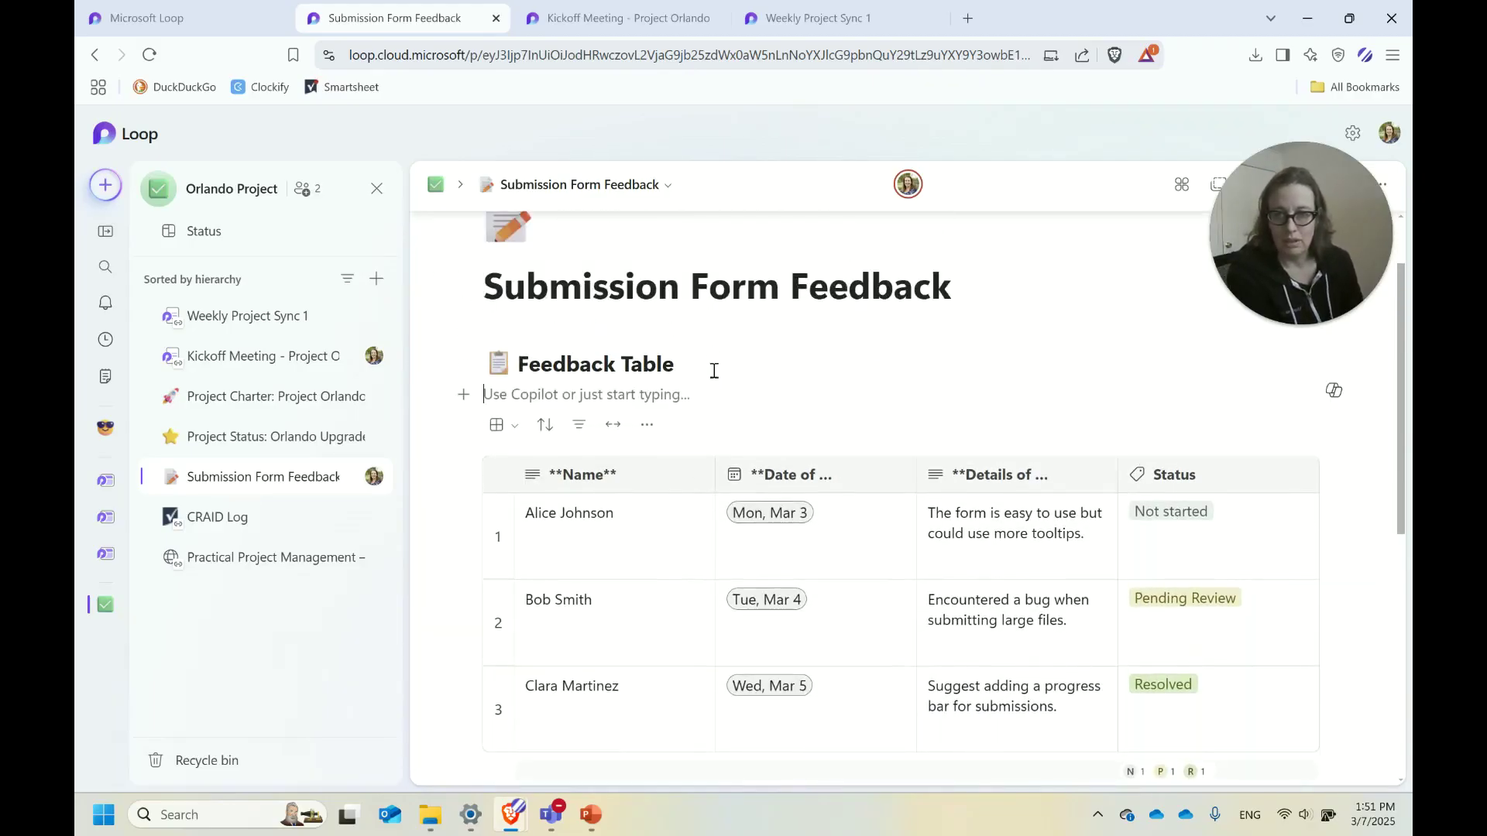
Start a '/' line under the Feedback Table heading, browse the insertable blocks, then dismiss the menu.
{"action": "left_click", "coordinate": [714, 360]}
{"action": "key", "text": "Return"}
{"action": "type", "text": "/"}
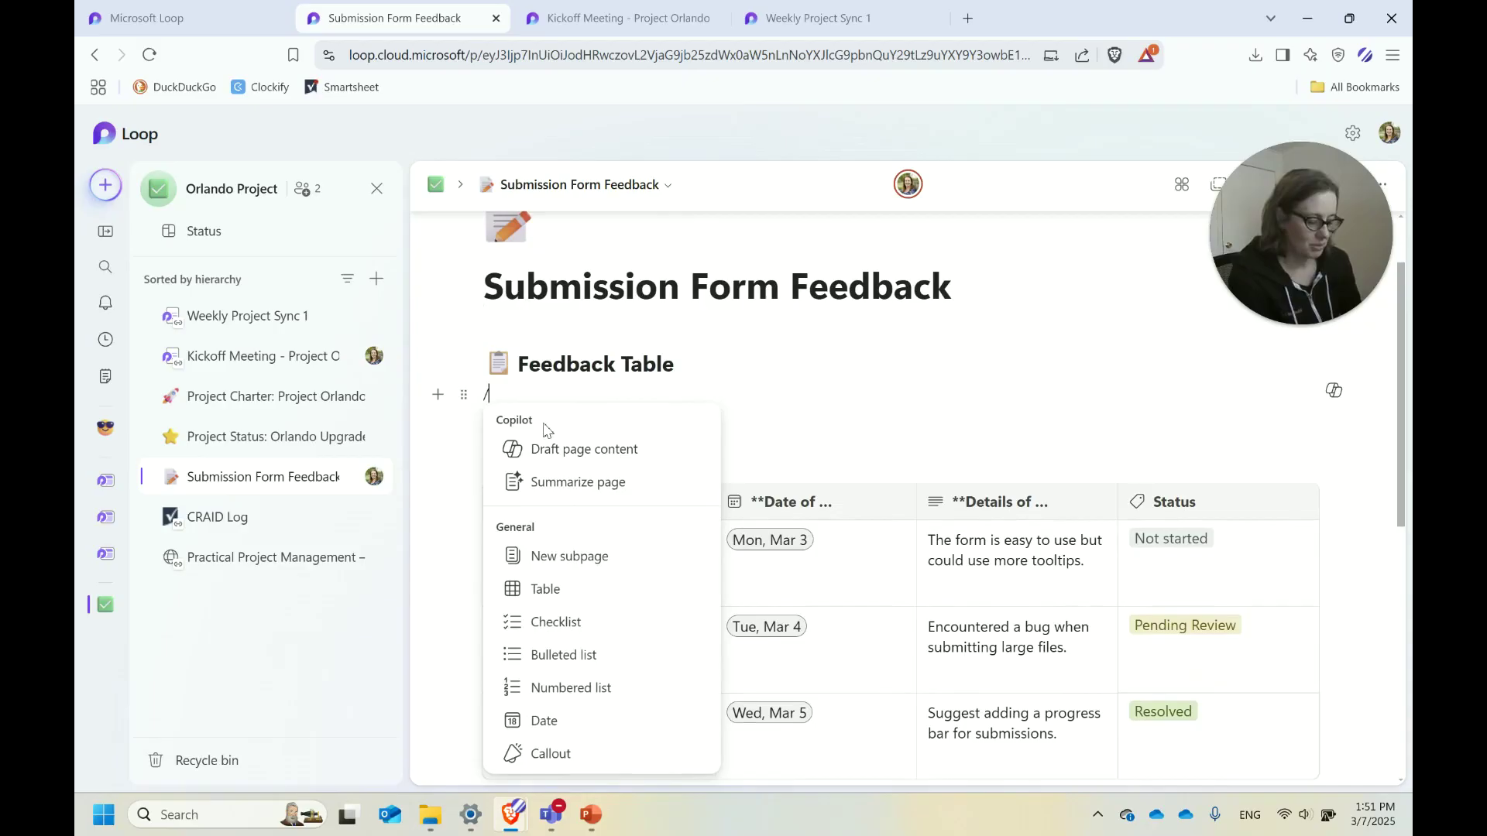
{"action": "scroll", "coordinate": [559, 520], "scroll_direction": "down", "scroll_amount": 6}
{"action": "scroll", "coordinate": [559, 521], "scroll_direction": "up", "scroll_amount": 5}
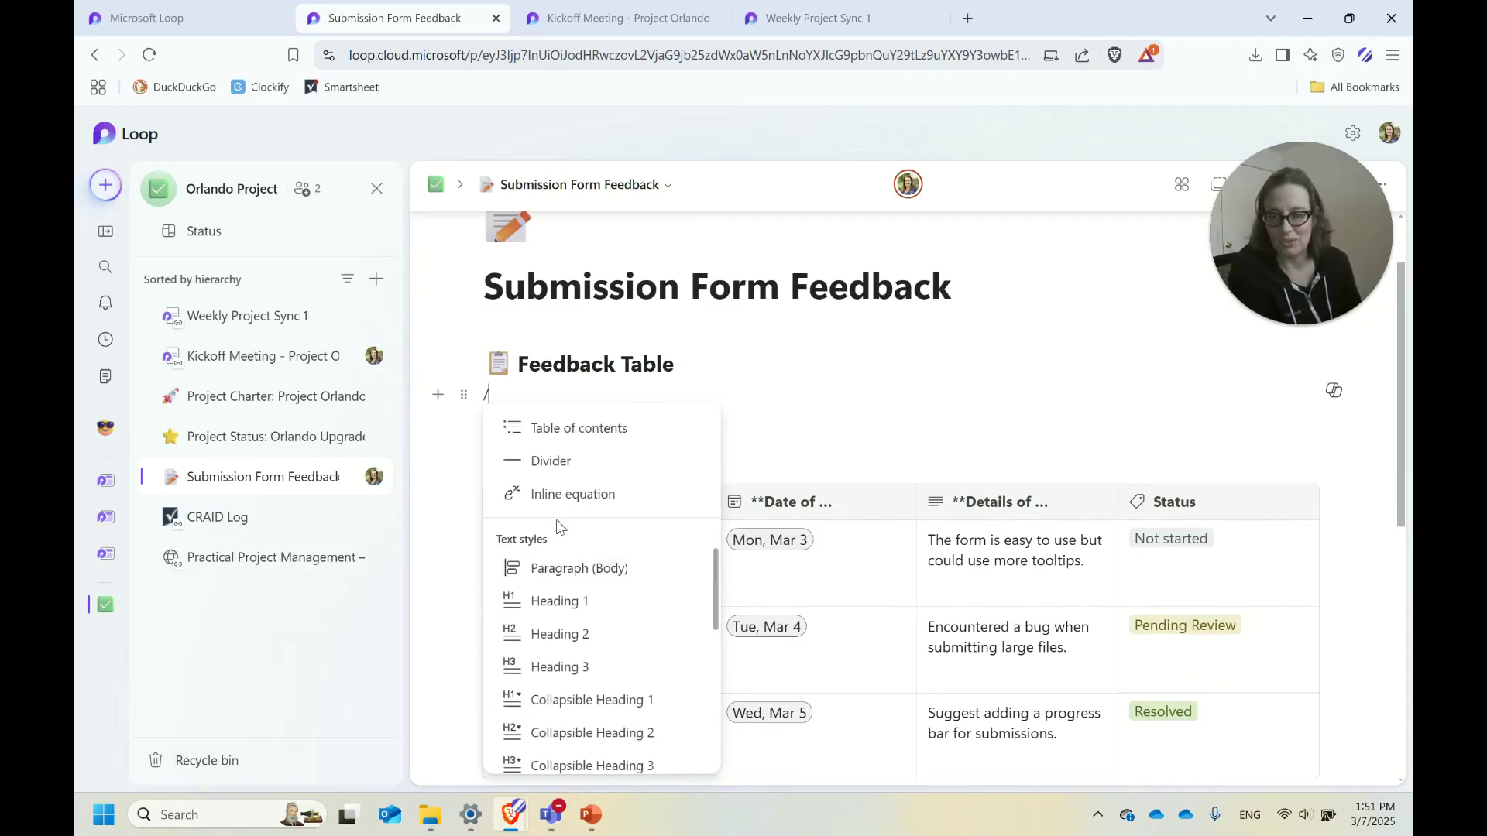
{"action": "left_click", "coordinate": [820, 414]}
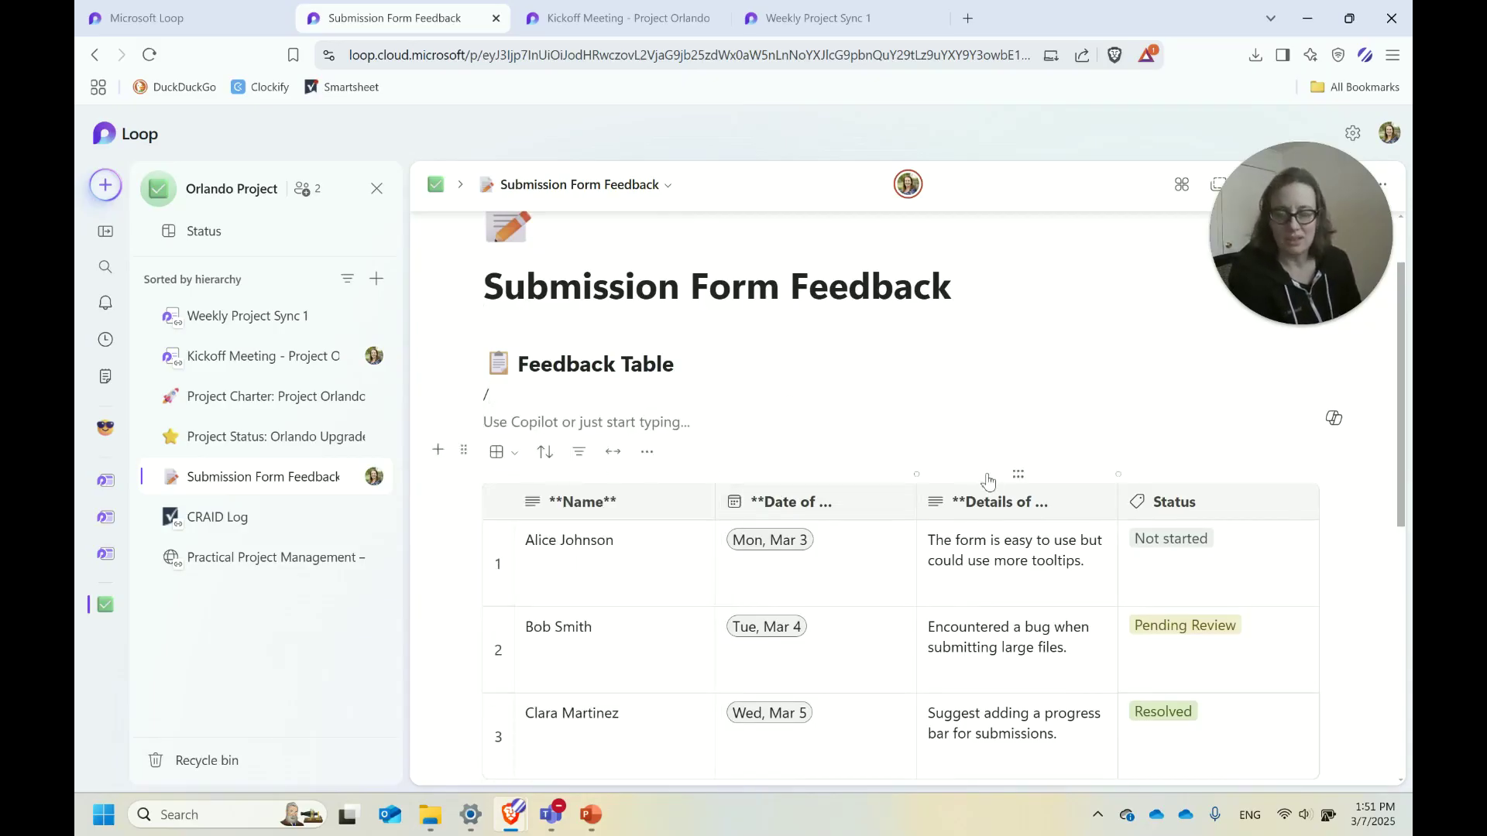
{"action": "scroll", "coordinate": [883, 387], "scroll_direction": "down", "scroll_amount": 3}
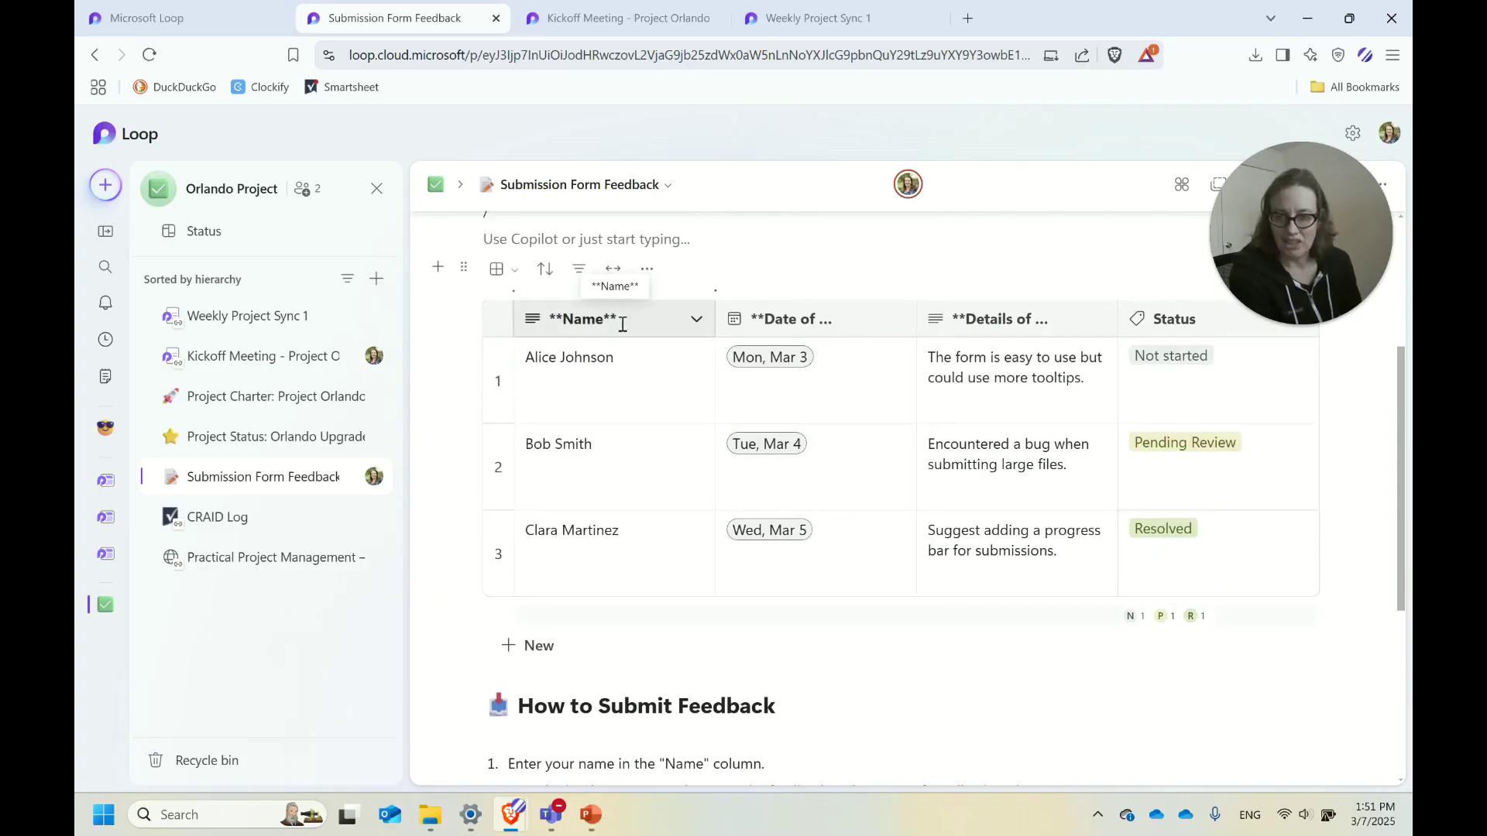
{"action": "scroll", "coordinate": [596, 441], "scroll_direction": "down", "scroll_amount": 4}
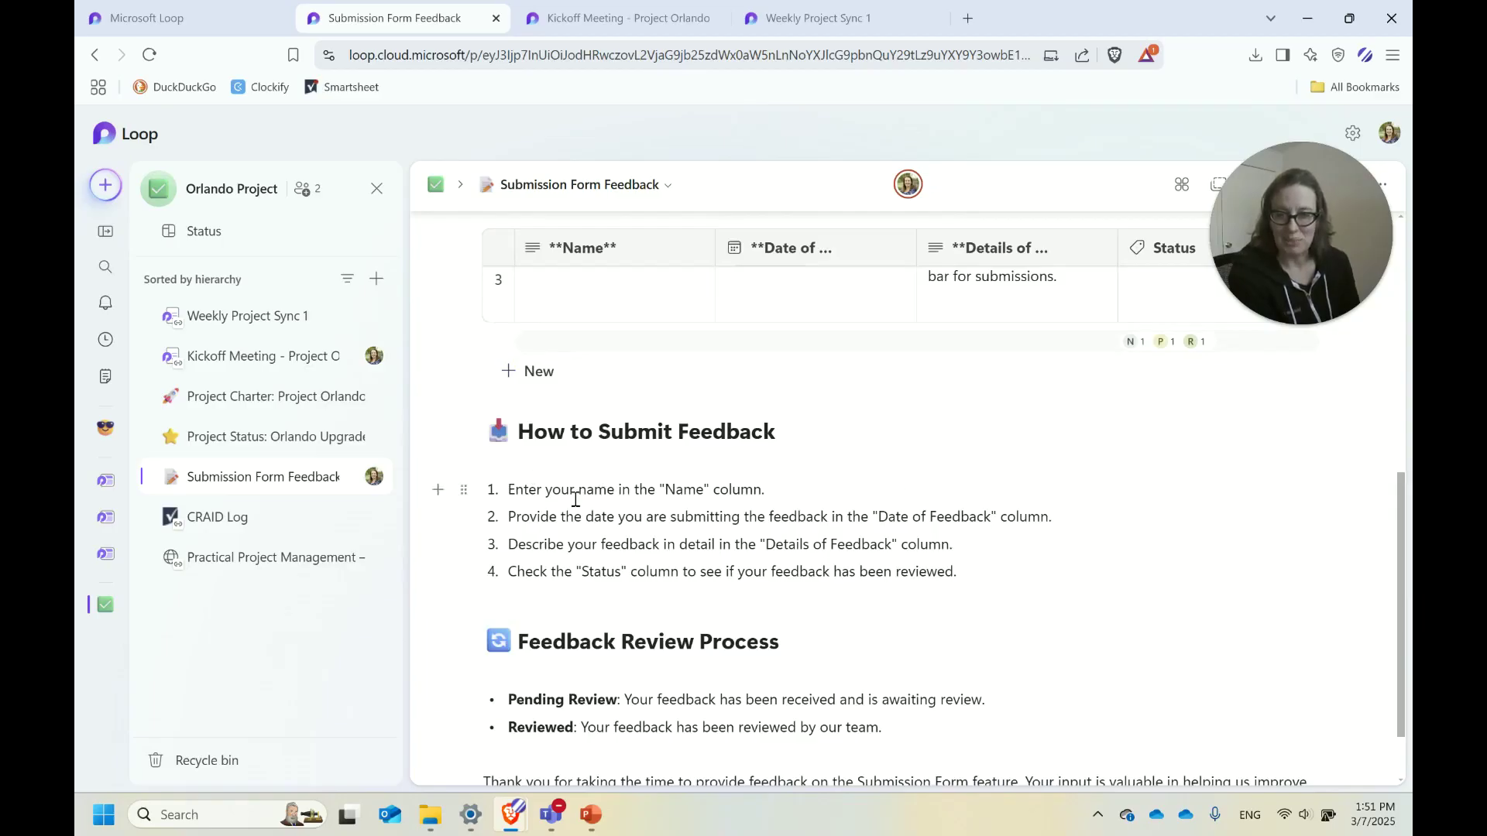
{"action": "scroll", "coordinate": [967, 498], "scroll_direction": "up", "scroll_amount": 4}
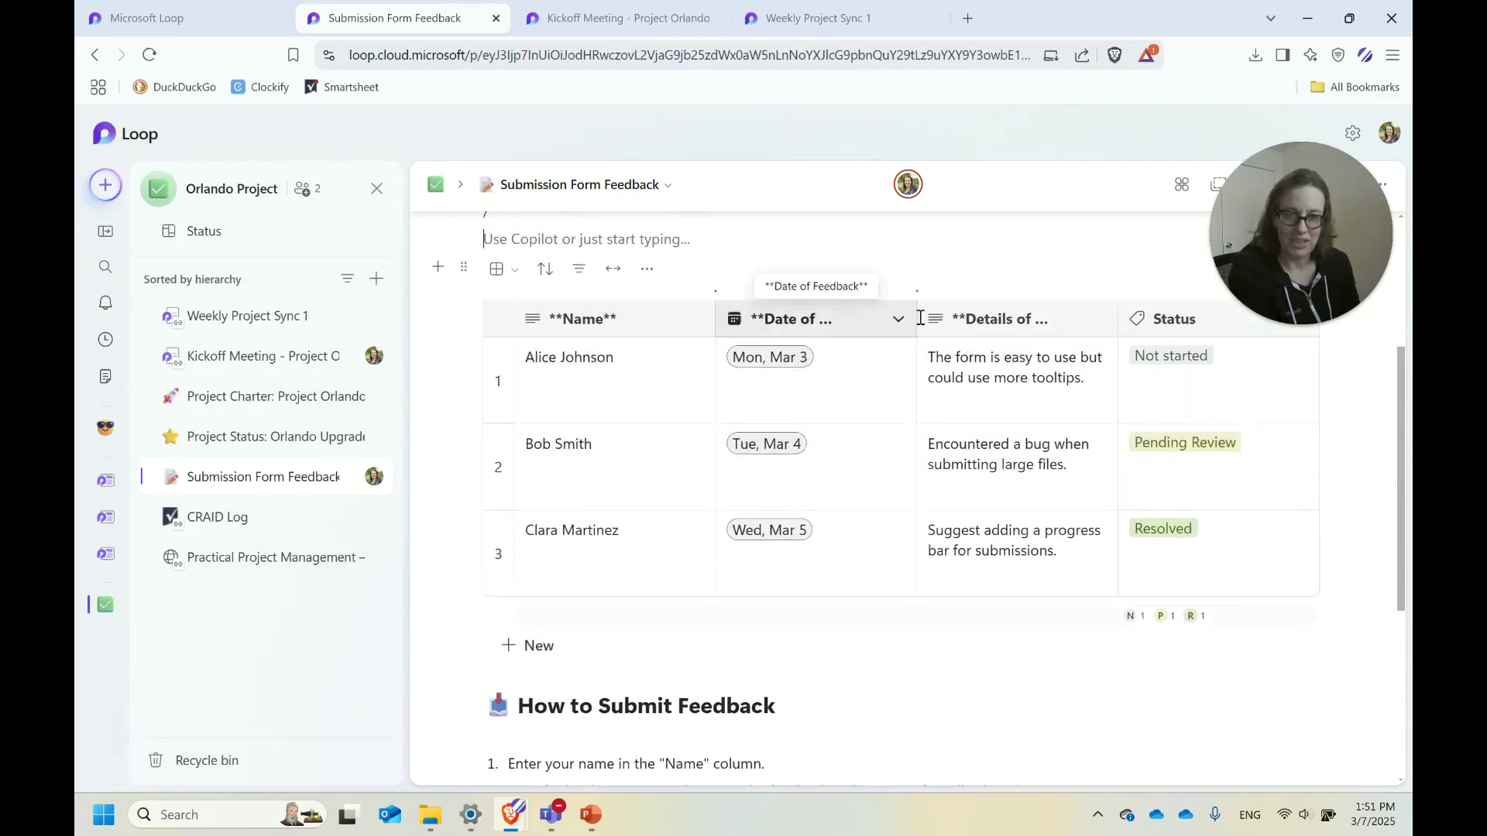
{"action": "scroll", "coordinate": [1007, 375], "scroll_direction": "up", "scroll_amount": 1}
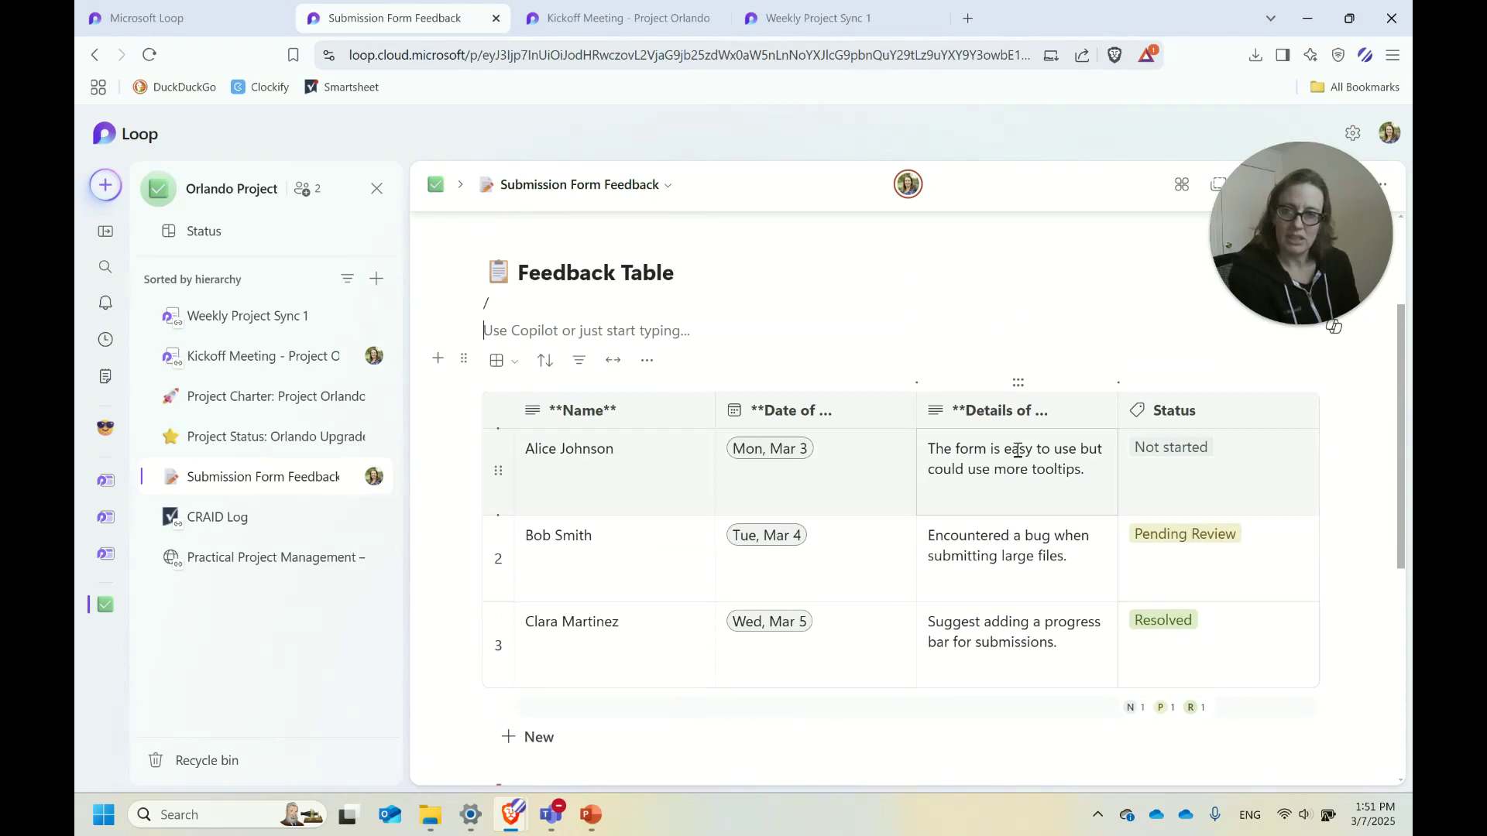
{"action": "scroll", "coordinate": [813, 450], "scroll_direction": "down", "scroll_amount": 5}
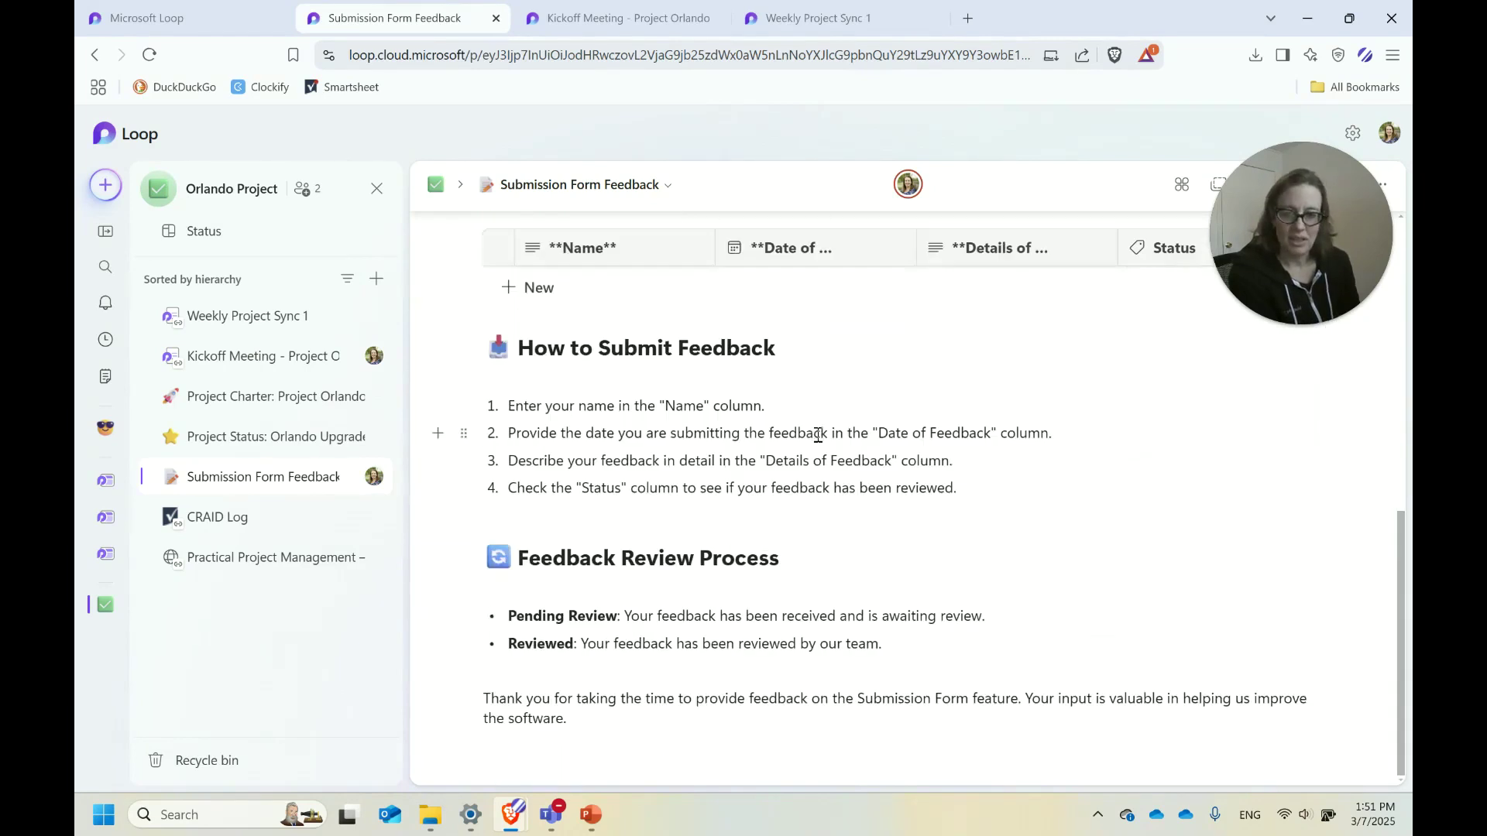
{"action": "scroll", "coordinate": [1049, 484], "scroll_direction": "up", "scroll_amount": 5}
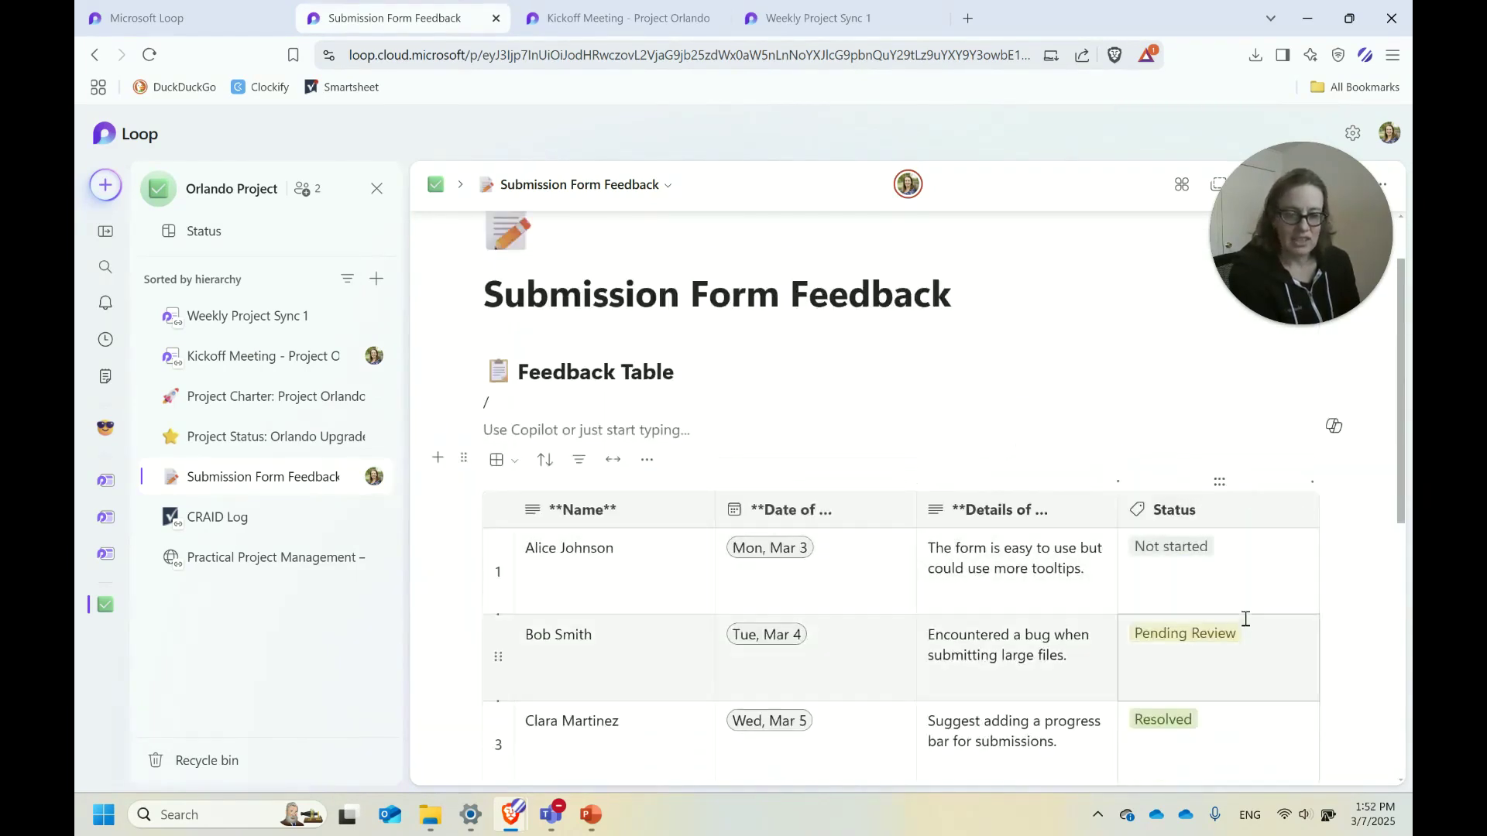
Check row 1's Status choices without changing Not started, then delete the stray slash line.
{"action": "left_click", "coordinate": [1247, 589]}
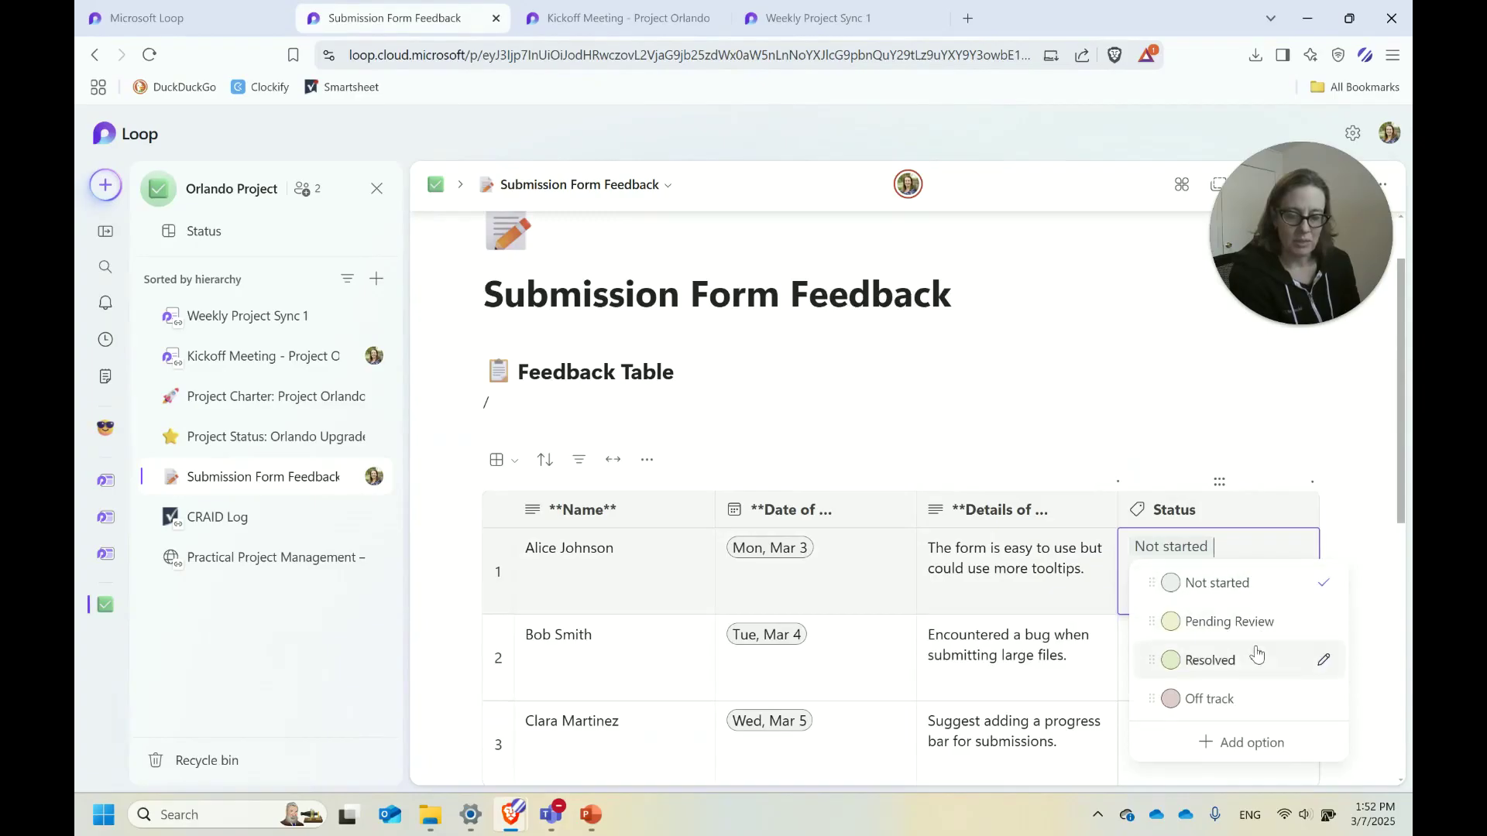
{"action": "key", "text": "Escape"}
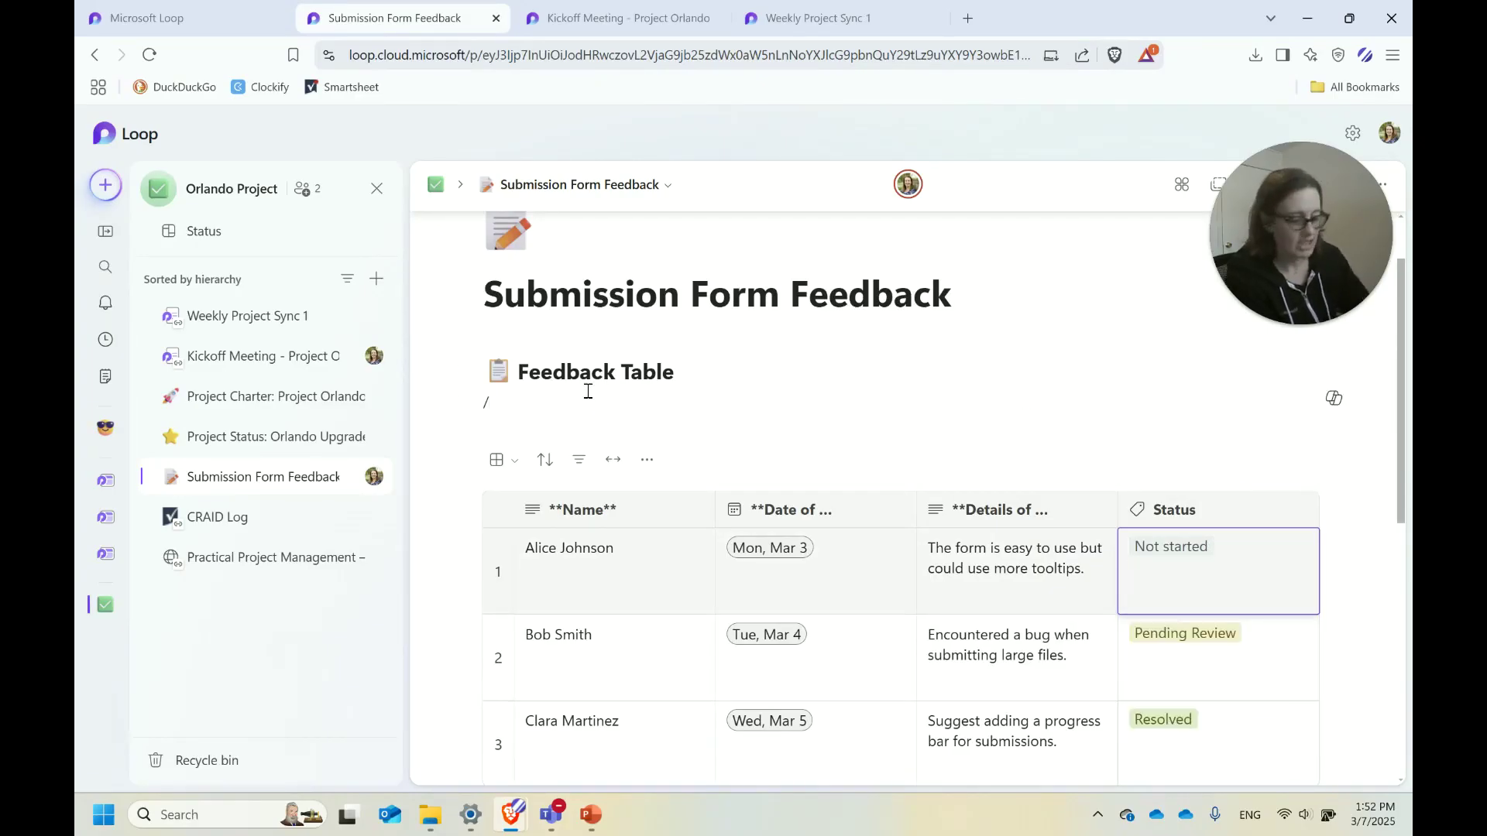
{"action": "key", "text": "BackSpace"}
{"action": "key", "text": "BackSpace"}
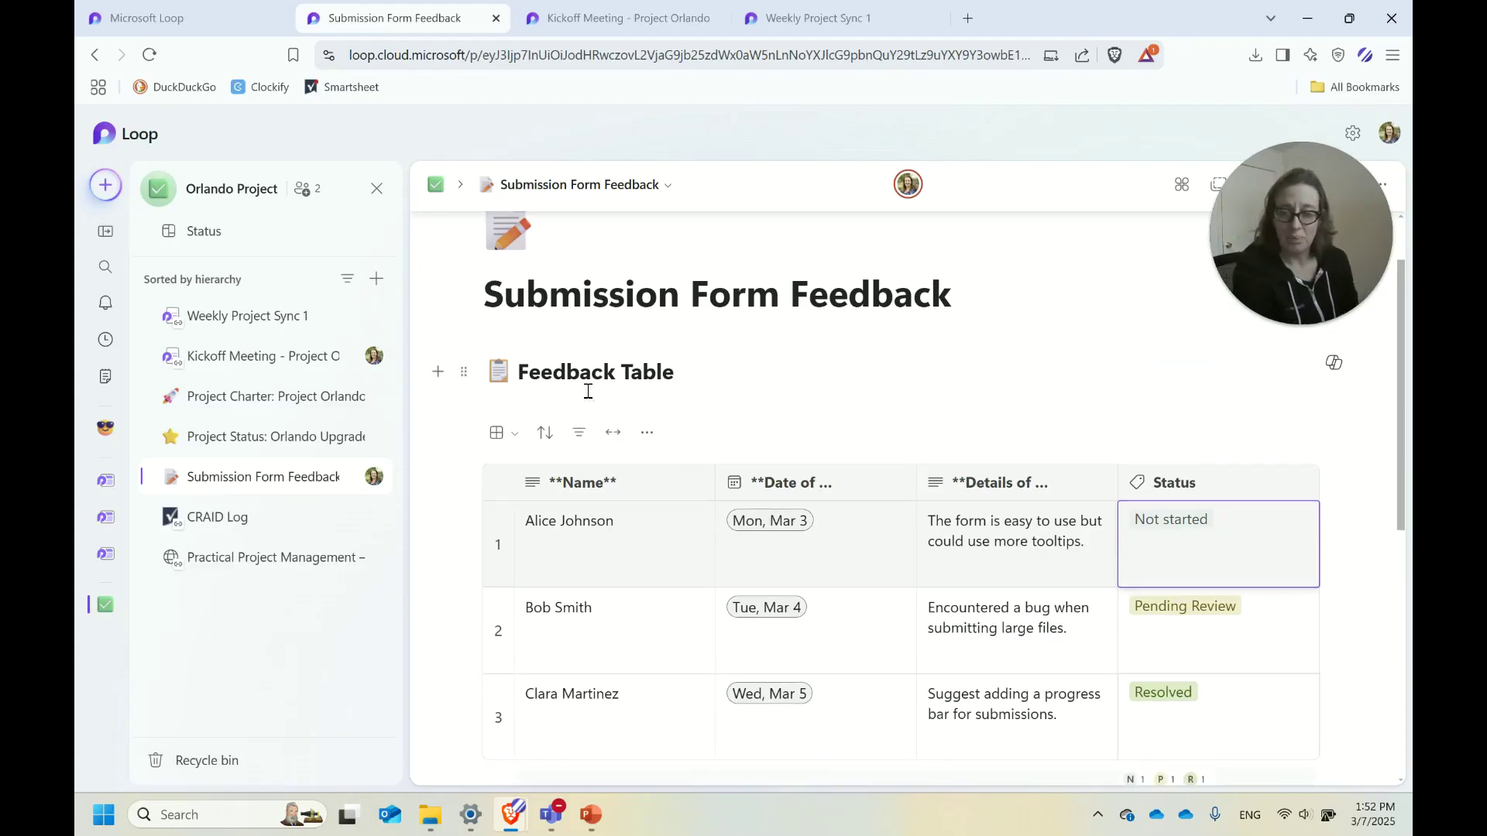
{"action": "scroll", "coordinate": [876, 522], "scroll_direction": "down", "scroll_amount": 5}
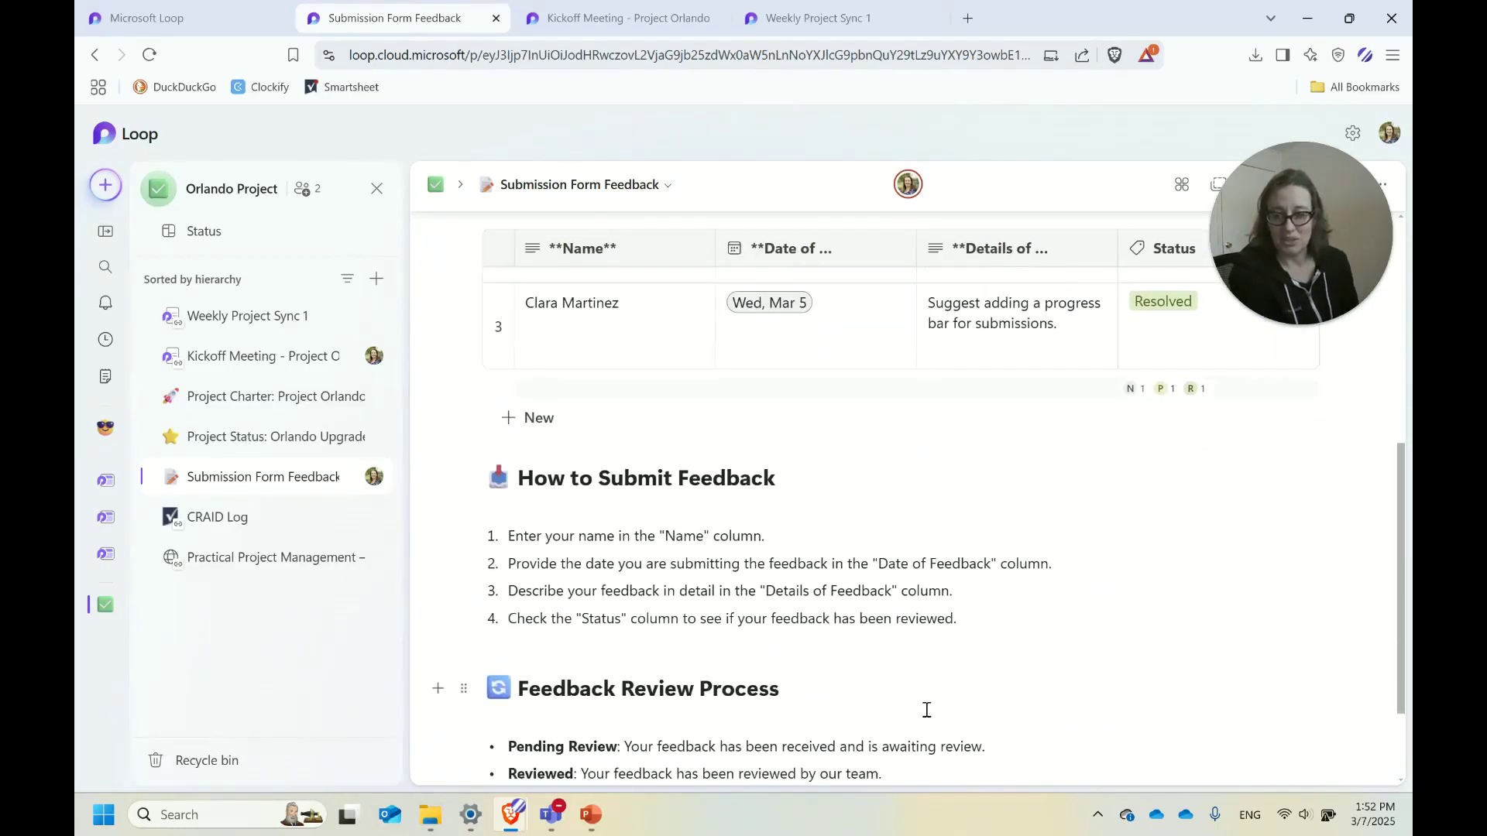
{"action": "scroll", "coordinate": [926, 710], "scroll_direction": "up", "scroll_amount": 4}
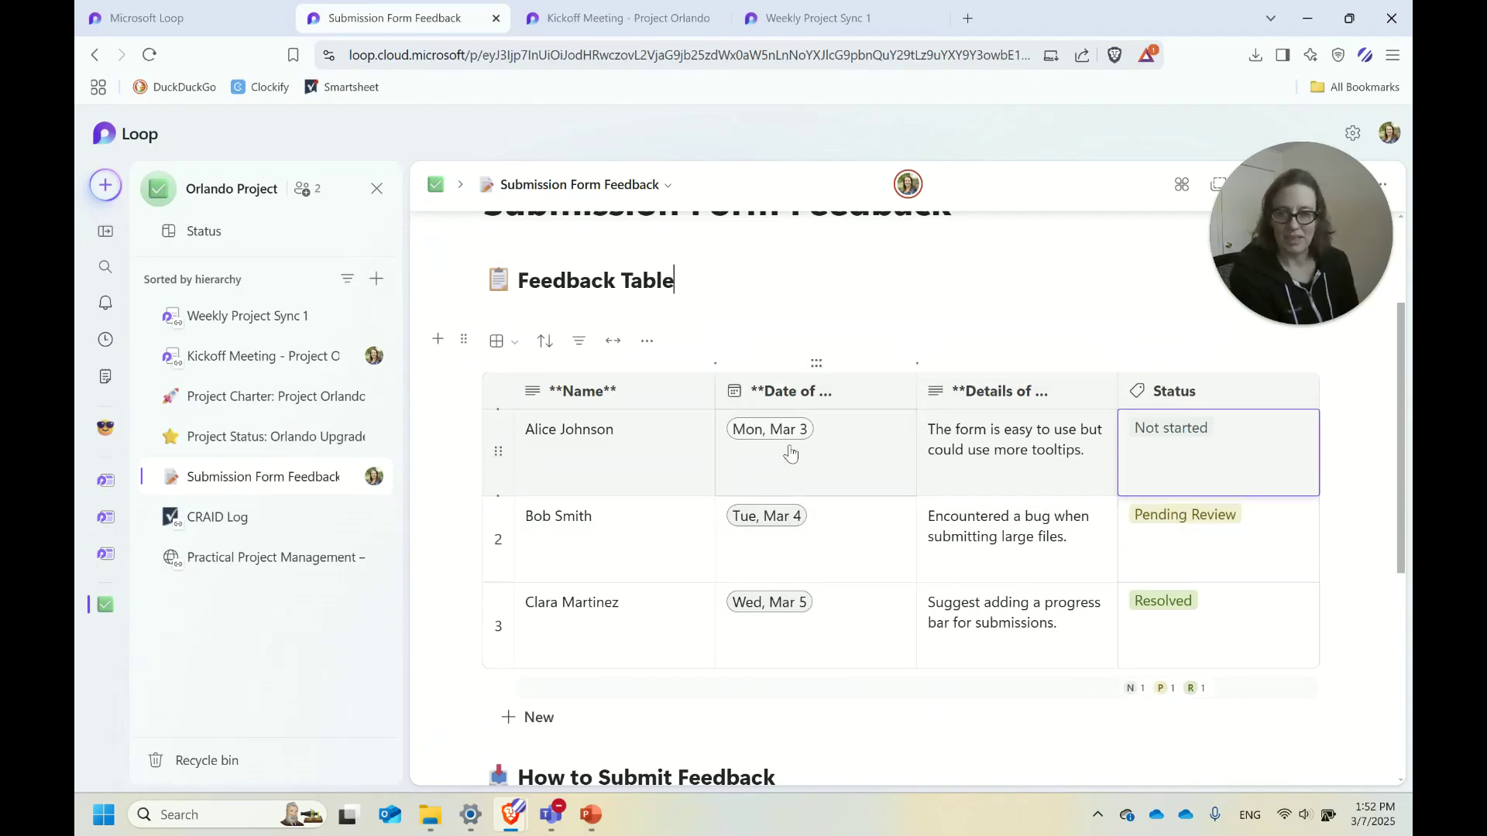
{"action": "left_click", "coordinate": [649, 342]}
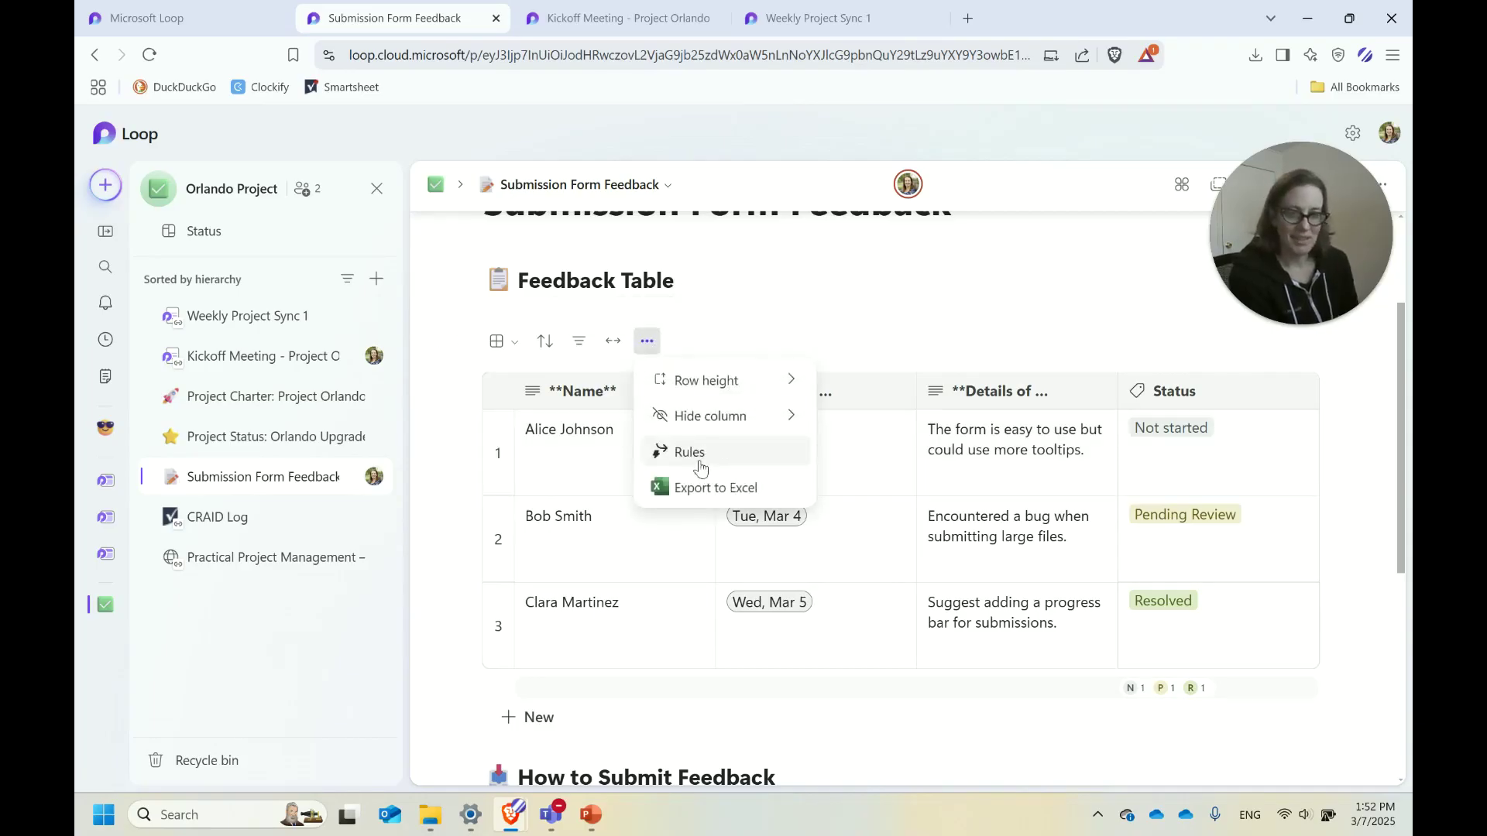
{"action": "left_click", "coordinate": [902, 279]}
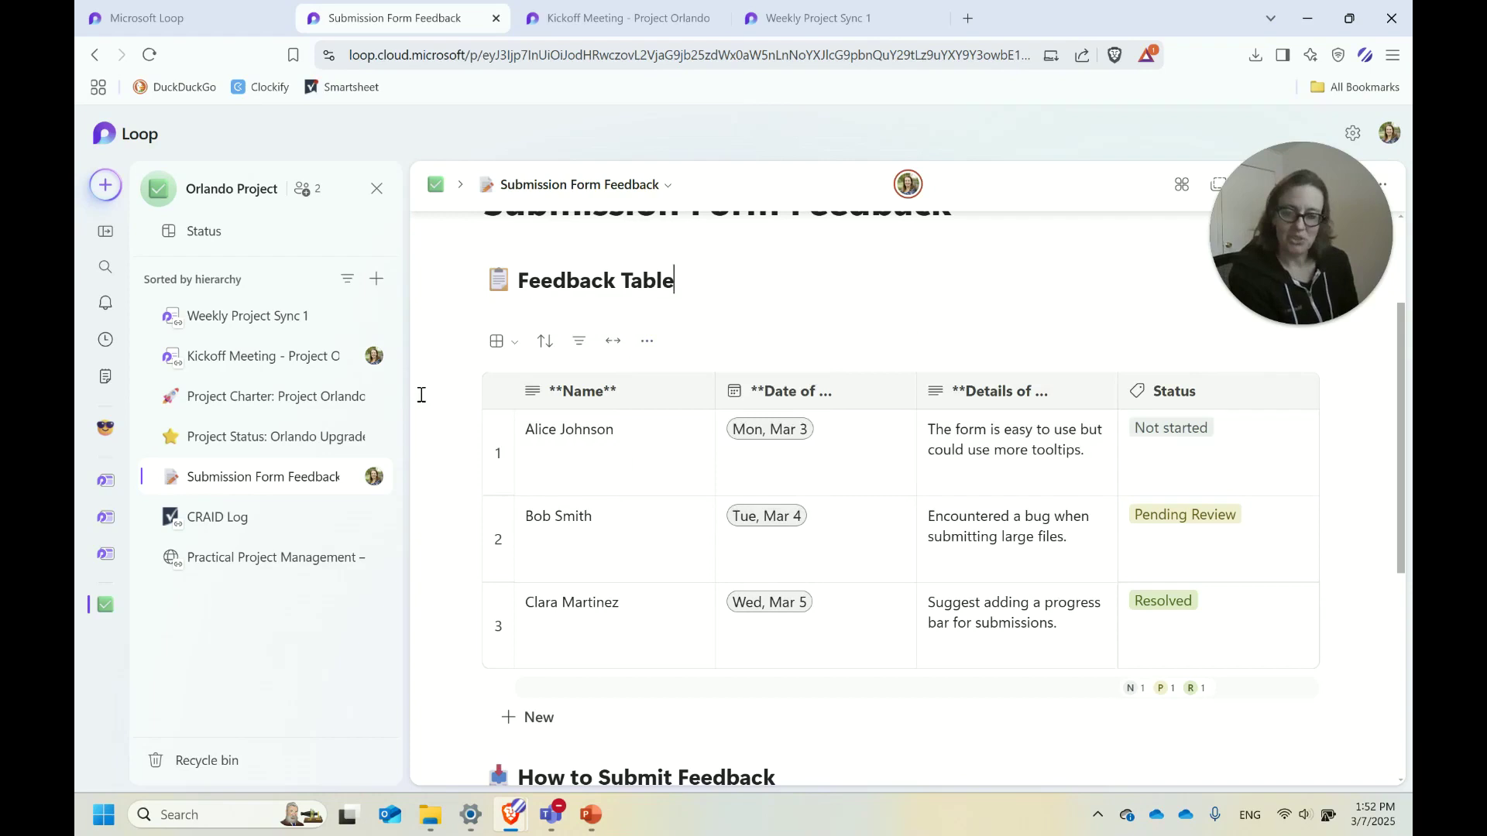
{"action": "scroll", "coordinate": [744, 488], "scroll_direction": "down", "scroll_amount": 1}
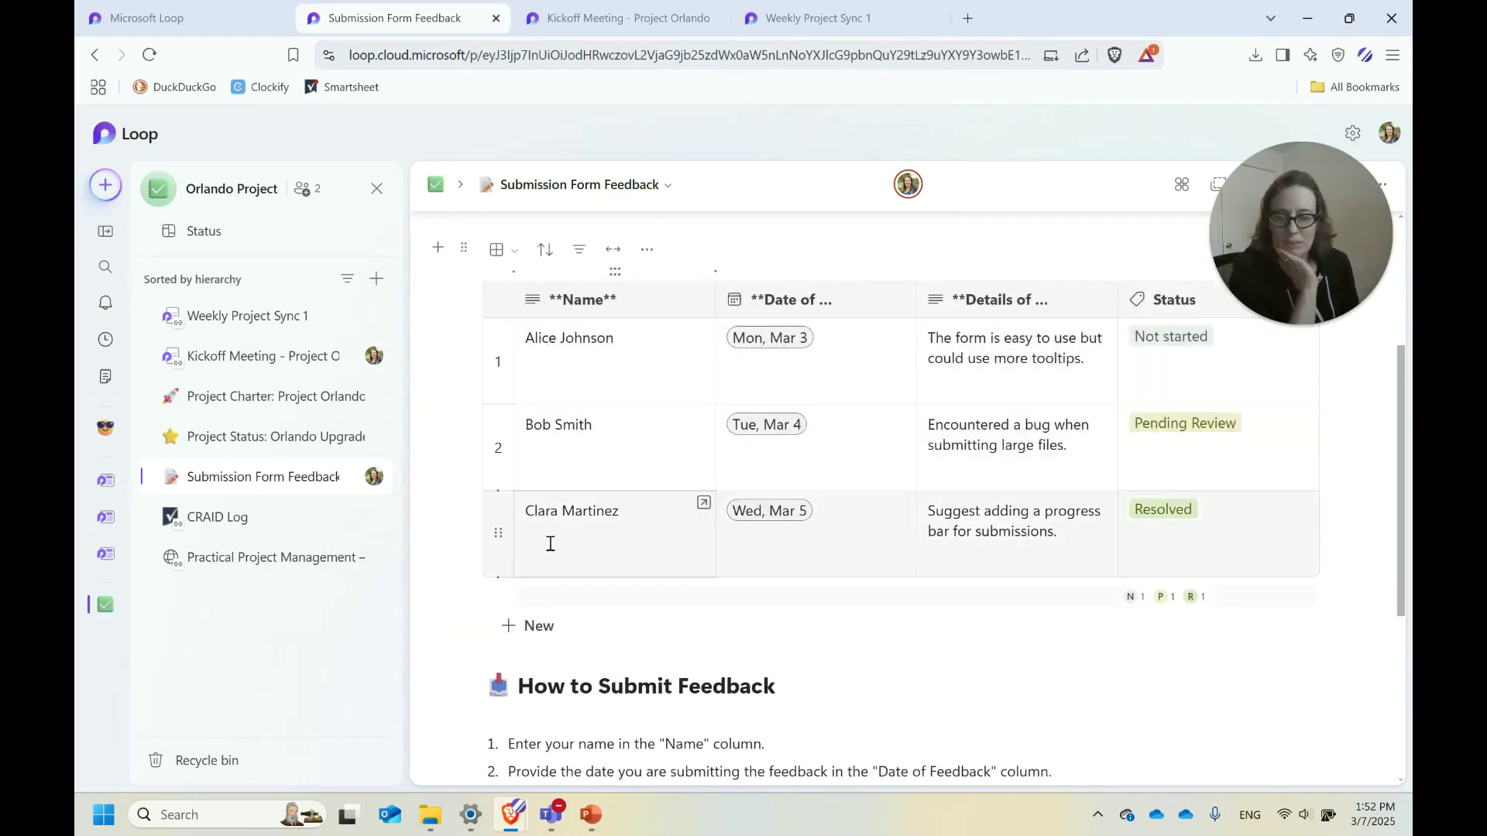
{"action": "scroll", "coordinate": [551, 544], "scroll_direction": "down", "scroll_amount": 4}
{"action": "scroll", "coordinate": [790, 557], "scroll_direction": "up", "scroll_amount": 7}
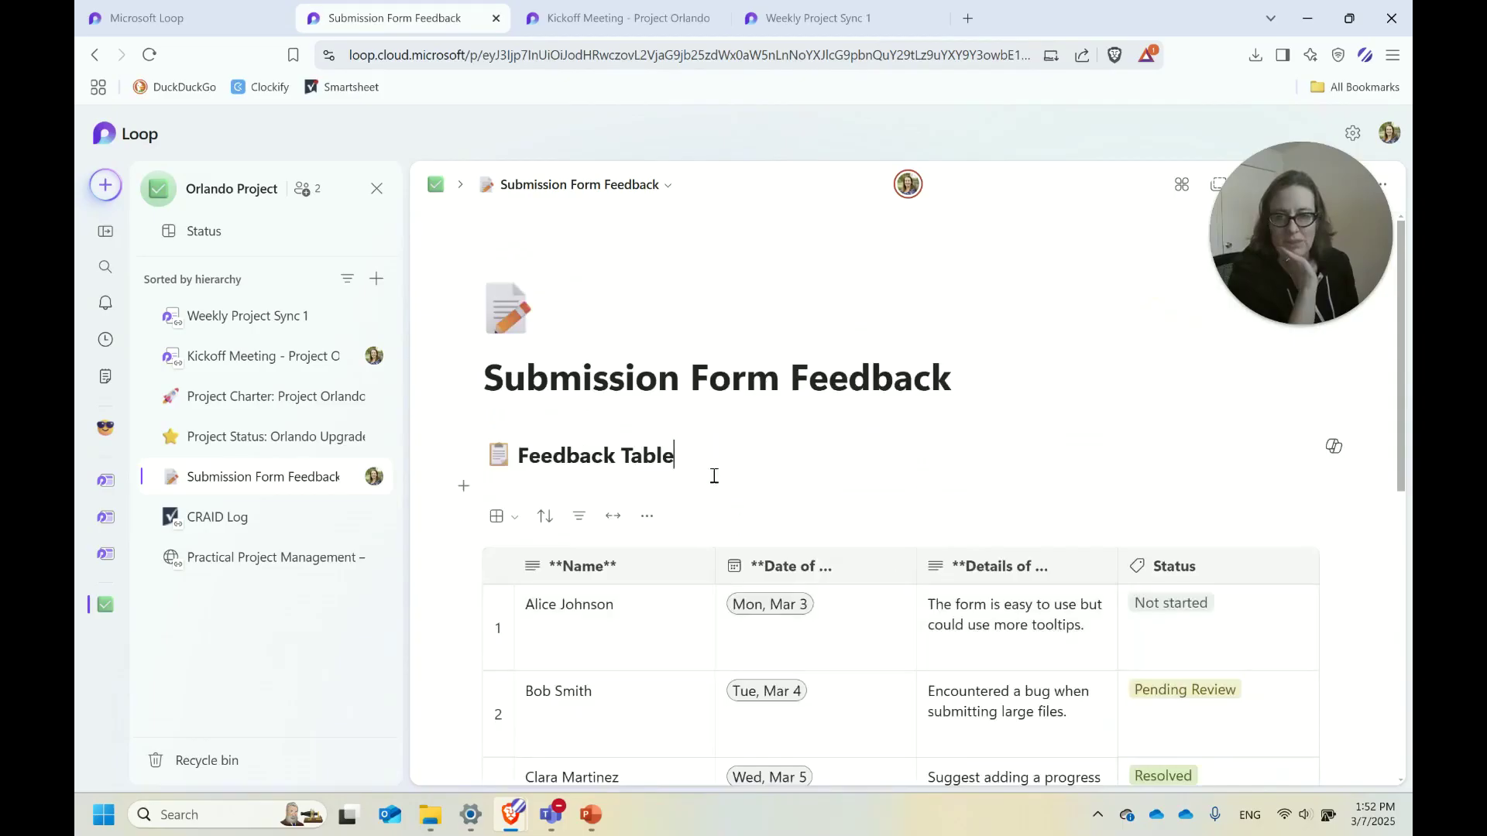
Reveal the Create new option beside 'Sorted by hierarchy' in the workspace sidebar.
{"action": "left_click", "coordinate": [376, 281]}
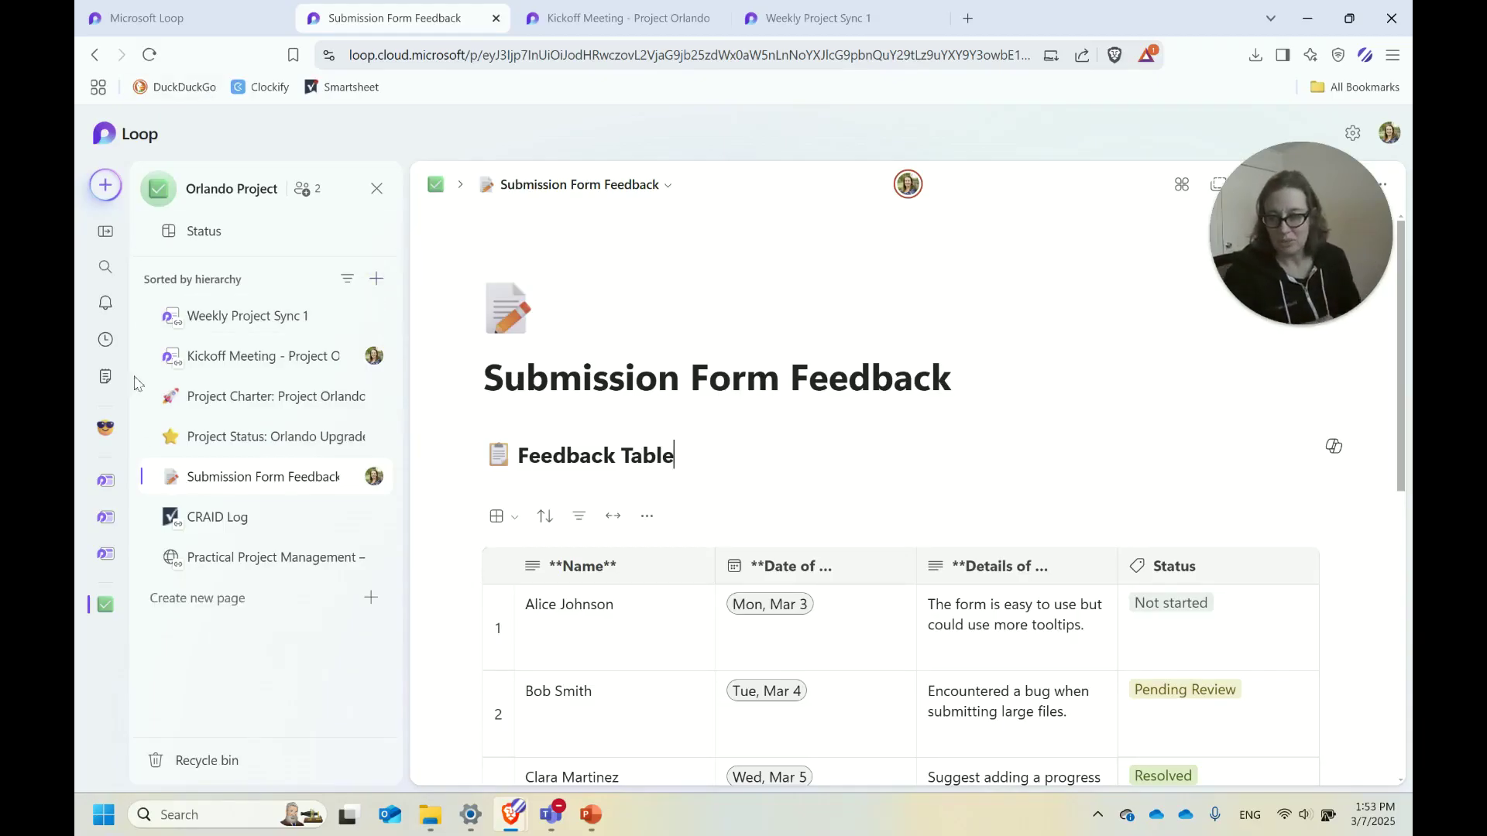
Open the linked CRAID Log in Smartsheet, then switch back to the Loop tab.
{"action": "left_click", "coordinate": [258, 529]}
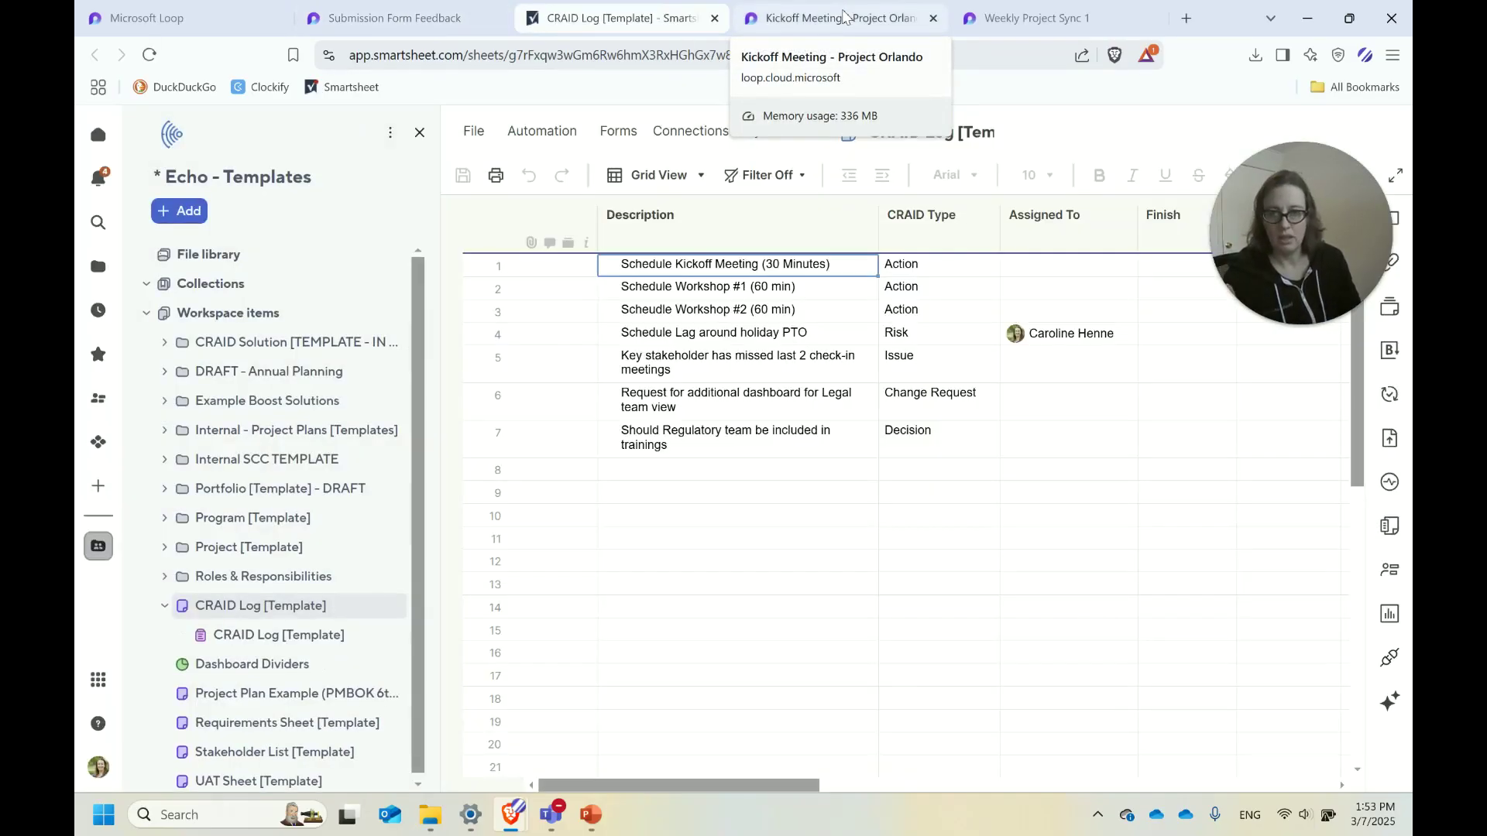
{"action": "left_click", "coordinate": [844, 15]}
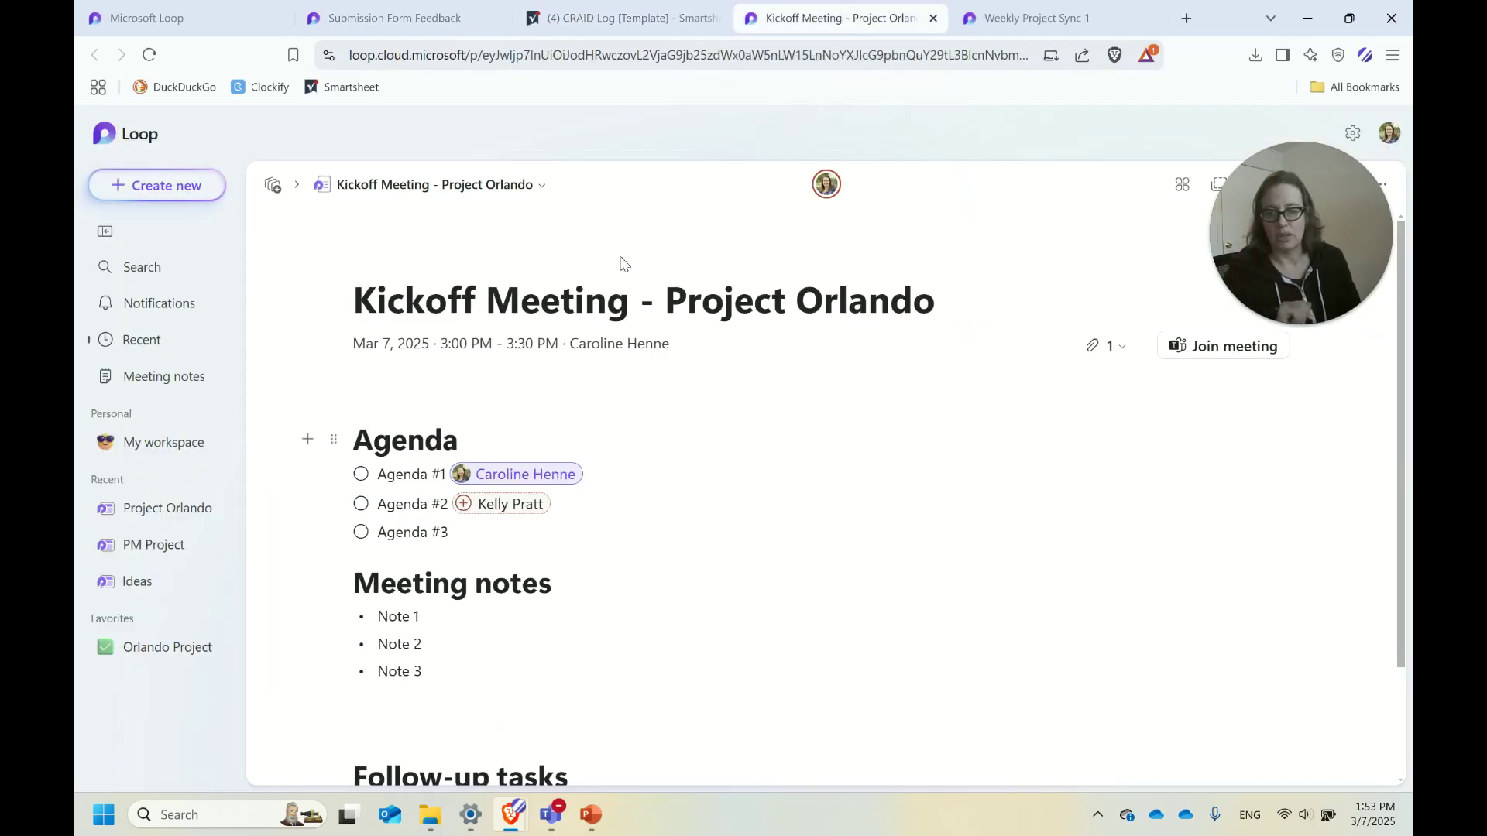
From the Submission Form Feedback page, open the linked Practical Project Management document in Word.
{"action": "left_click", "coordinate": [397, 17]}
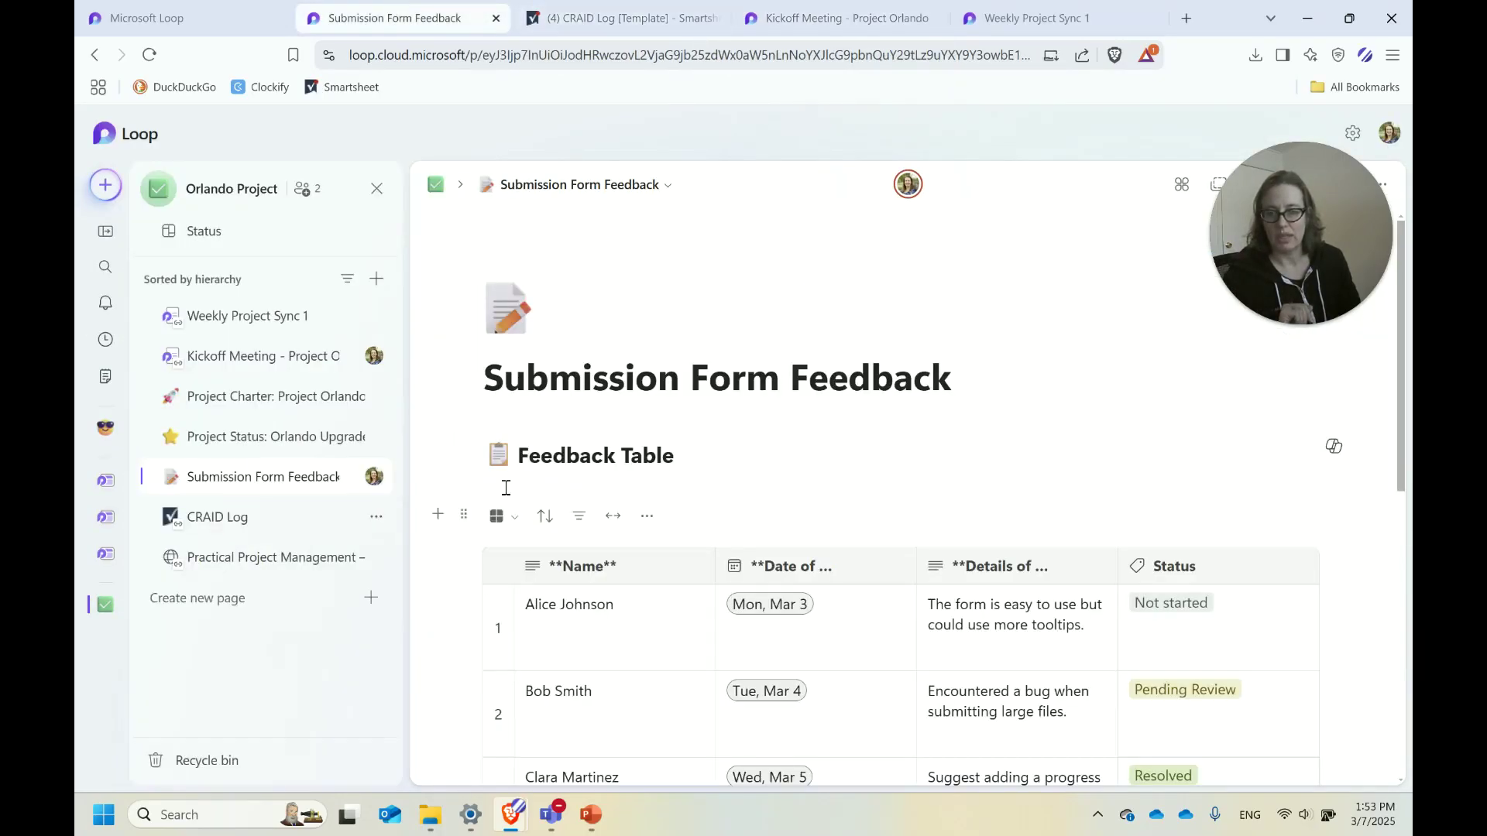
{"action": "left_click", "coordinate": [378, 280]}
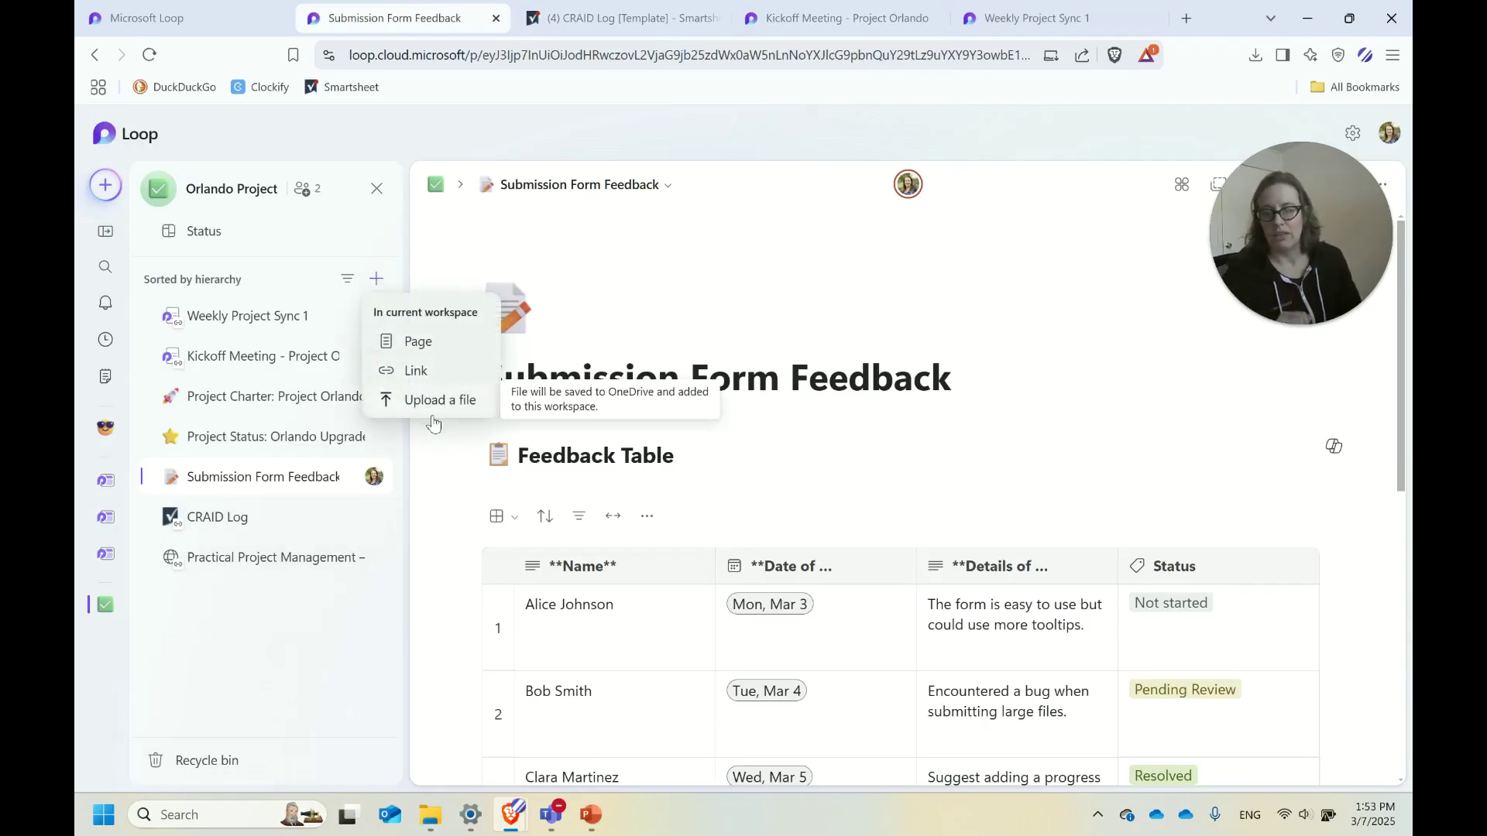
{"action": "left_click", "coordinate": [300, 558]}
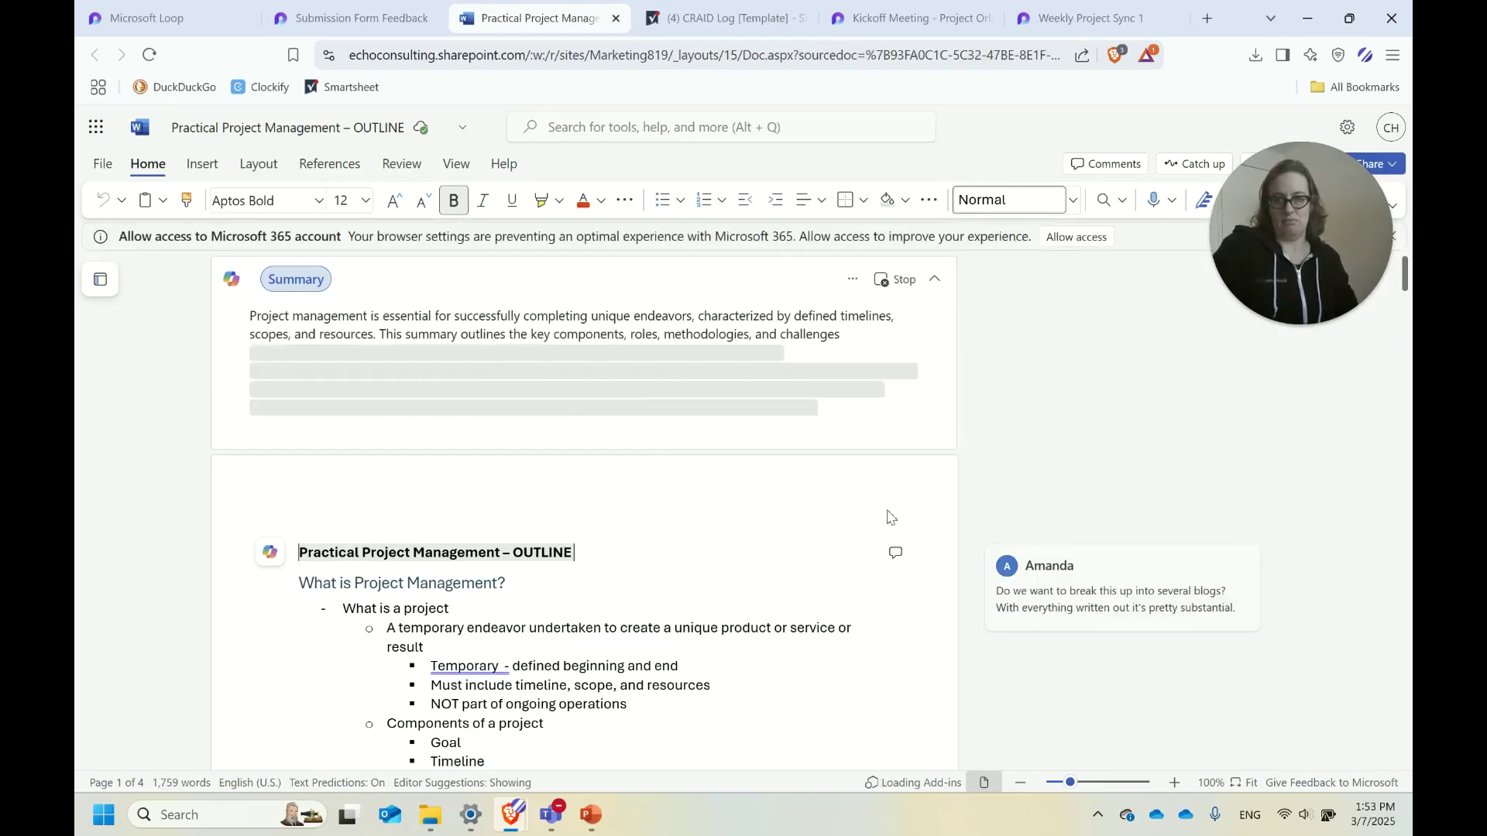
Skim the Practical Project Management – OUTLINE document, then close its tab.
{"action": "scroll", "coordinate": [890, 517], "scroll_direction": "down", "scroll_amount": 2}
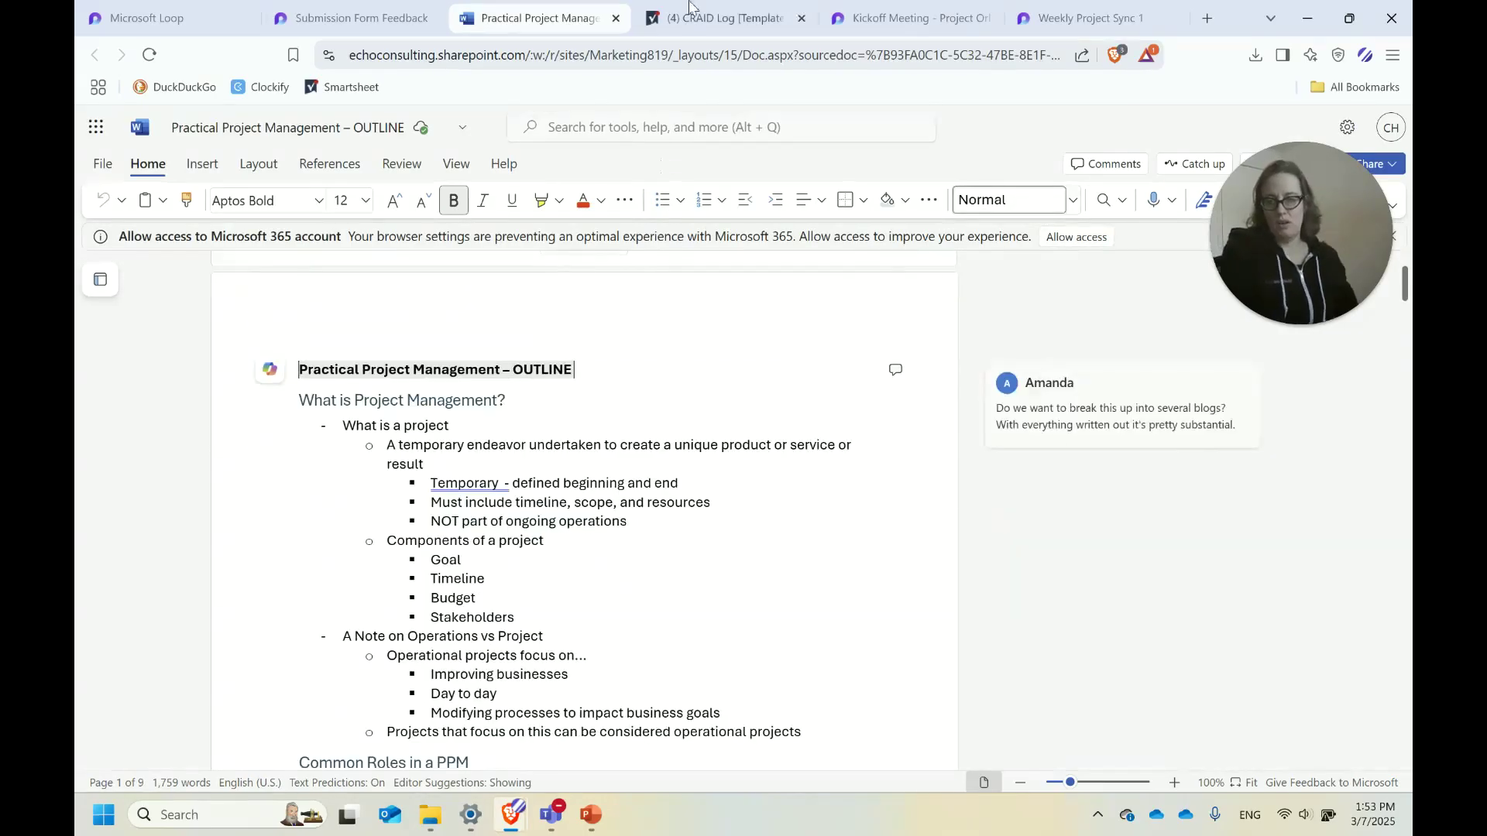
{"action": "left_click", "coordinate": [615, 18]}
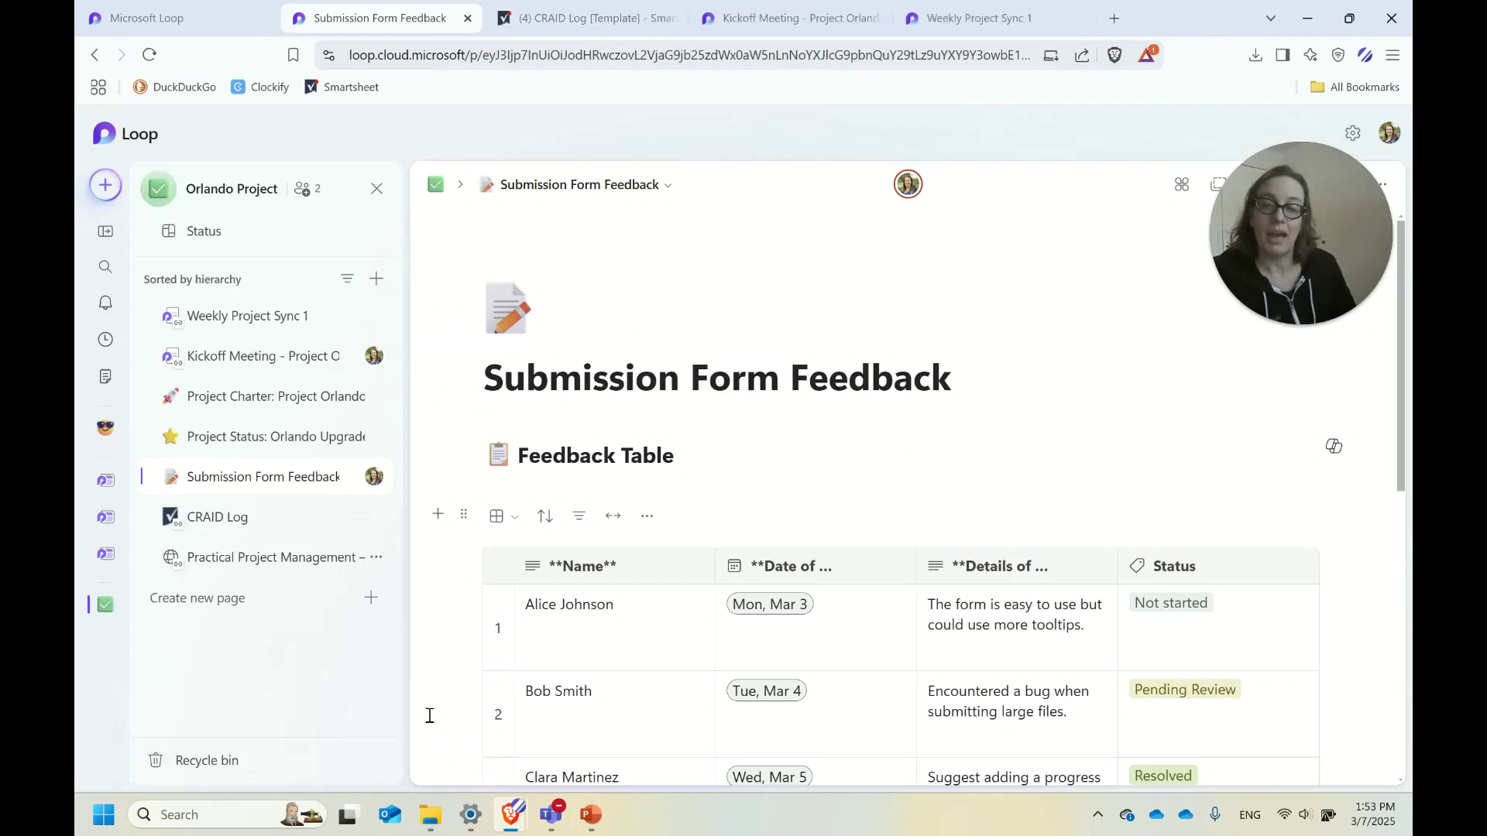